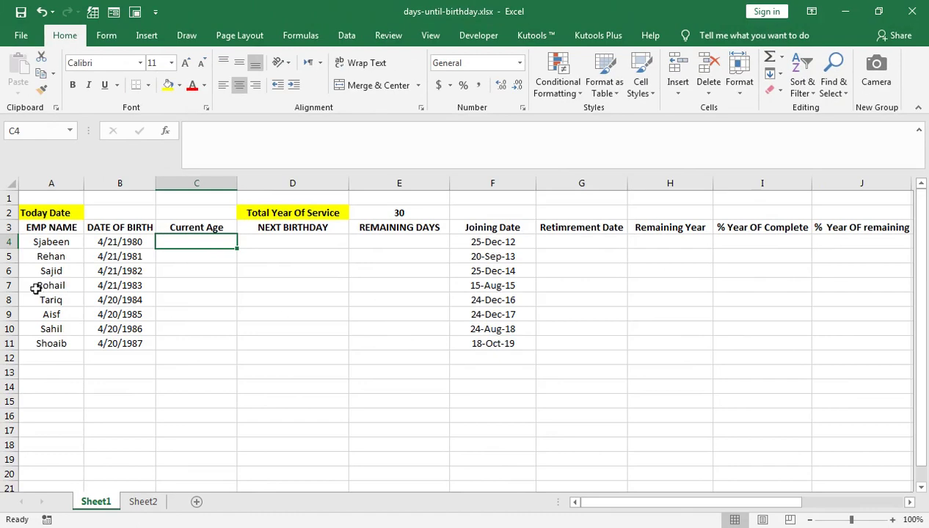
Enter =TODAY() in B2 so the Today Date cell shows the current date.
{"action": "left_click", "coordinate": [126, 214]}
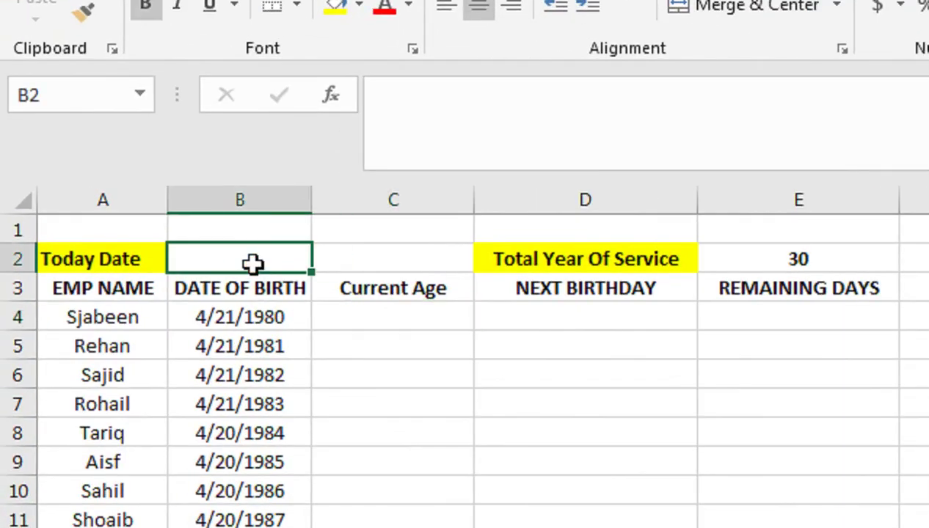
{"action": "type", "text": "=T"}
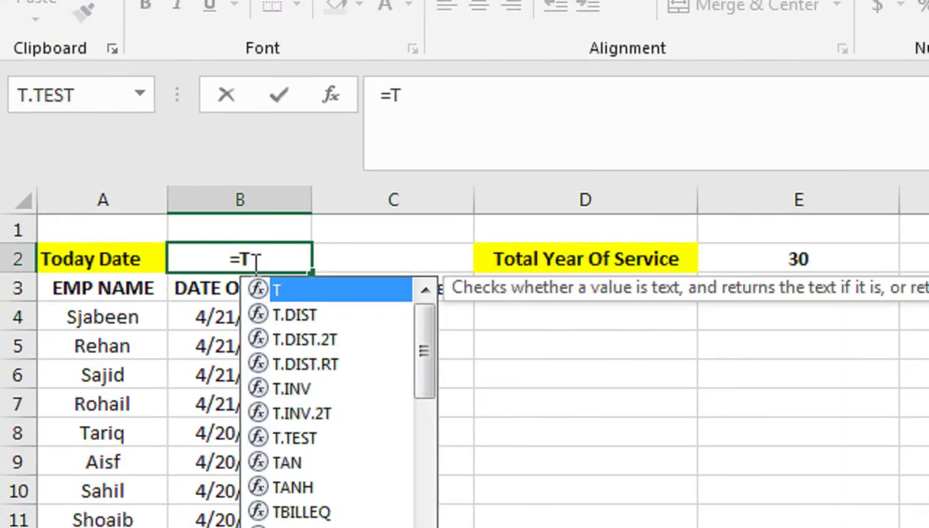
{"action": "type", "text": "OD"}
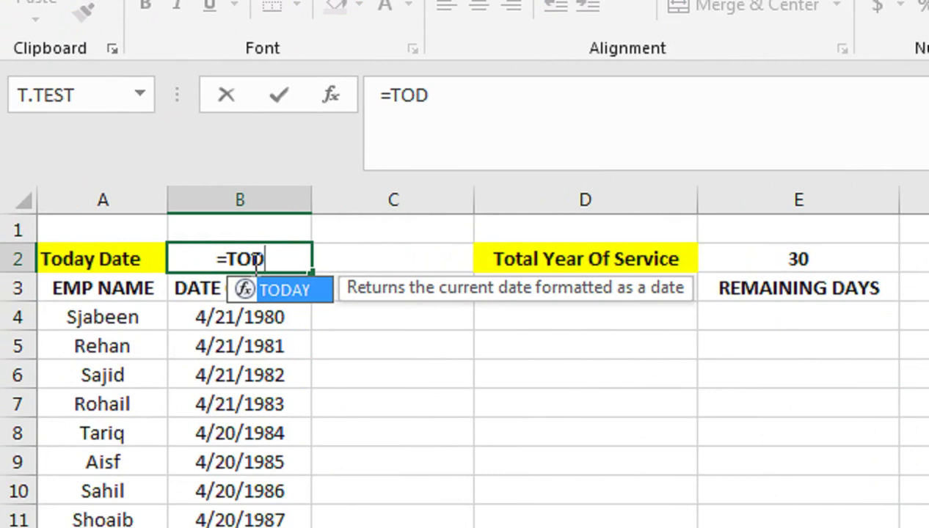
{"action": "type", "text": "YA"}
{"action": "key", "text": "BackSpace"}
{"action": "key", "text": "BackSpace"}
{"action": "type", "text": "A"}
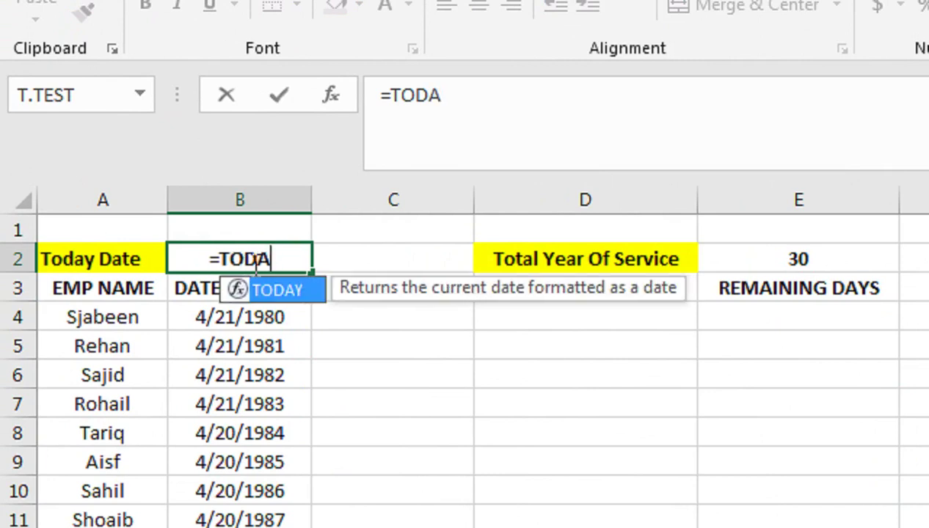
{"action": "type", "text": "Y()"}
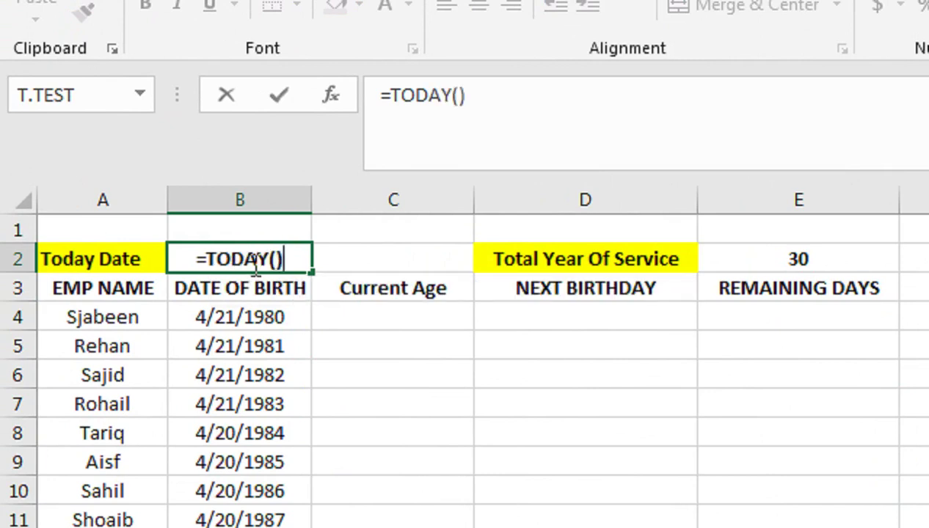
{"action": "key", "text": "Return"}
Calculate the first employee's age in C4 with =DATEDIF(B4,B2,"y"), giving 40.
{"action": "left_click", "coordinate": [253, 264]}
{"action": "key", "text": "Right"}
{"action": "key", "text": "Down"}
{"action": "key", "text": "Down"}
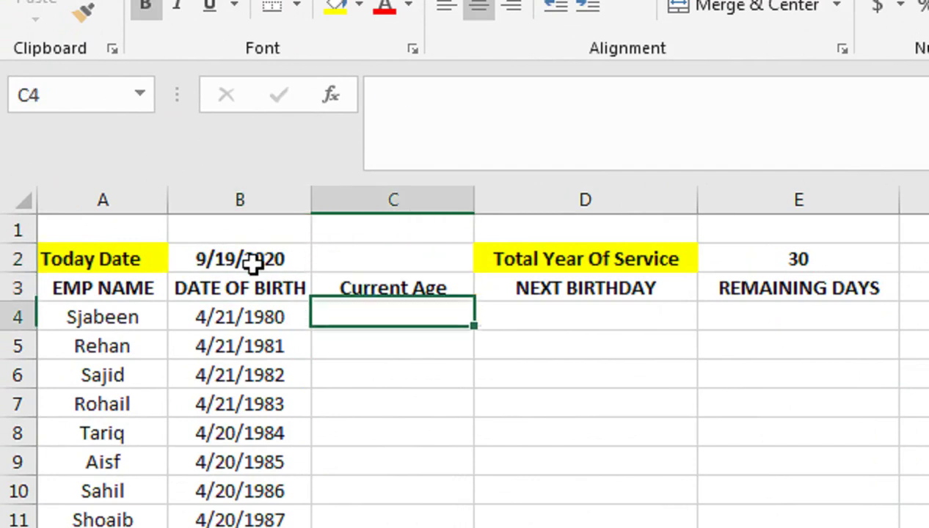
{"action": "type", "text": "=DAE"}
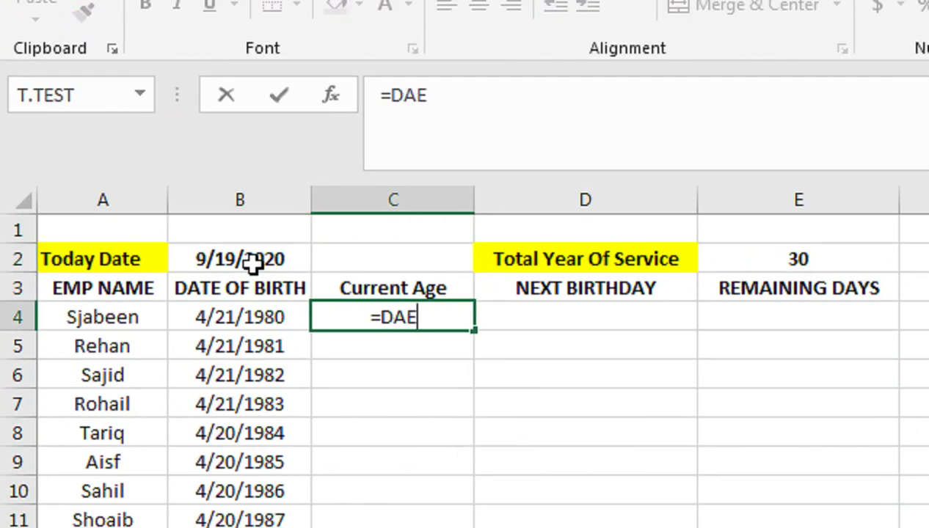
{"action": "key", "text": "BackSpace"}
{"action": "type", "text": "TE"}
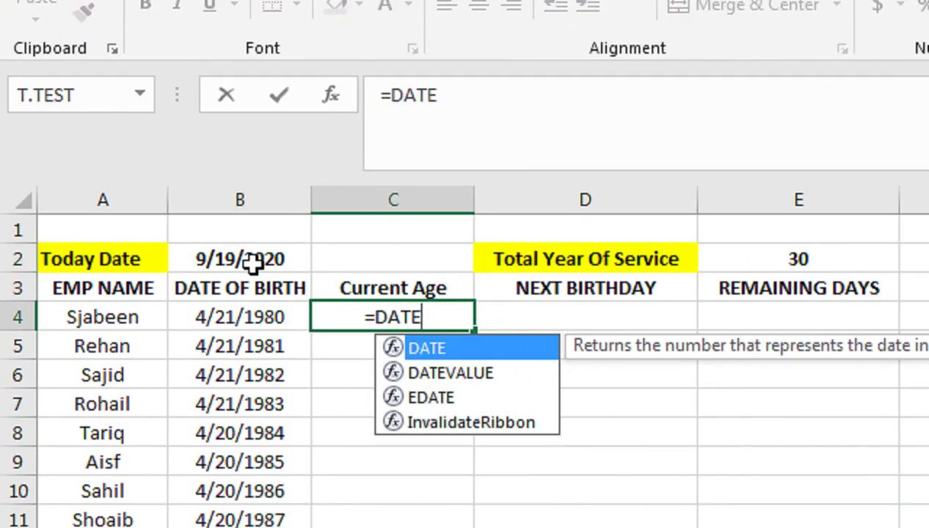
{"action": "type", "text": "DIF"}
{"action": "key", "text": "Right"}
{"action": "key", "text": "Left"}
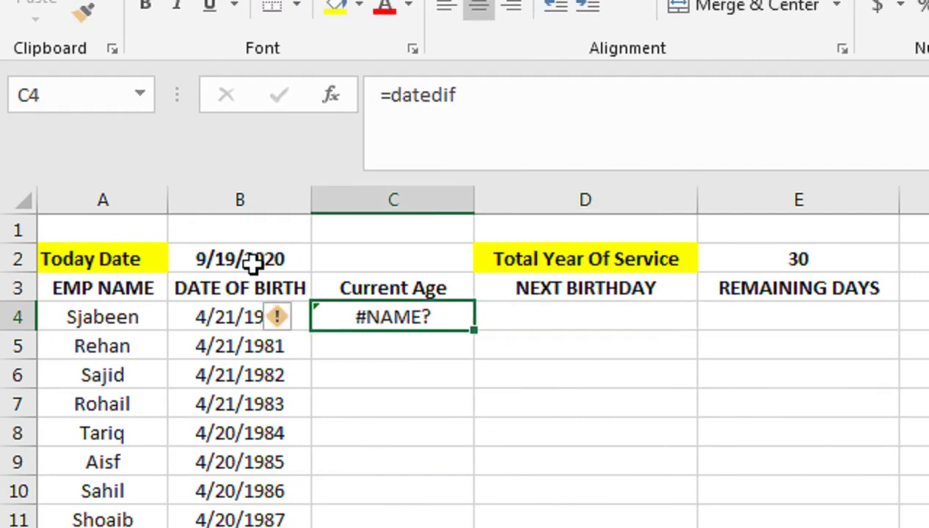
{"action": "type", "text": "=DATEDIF("}
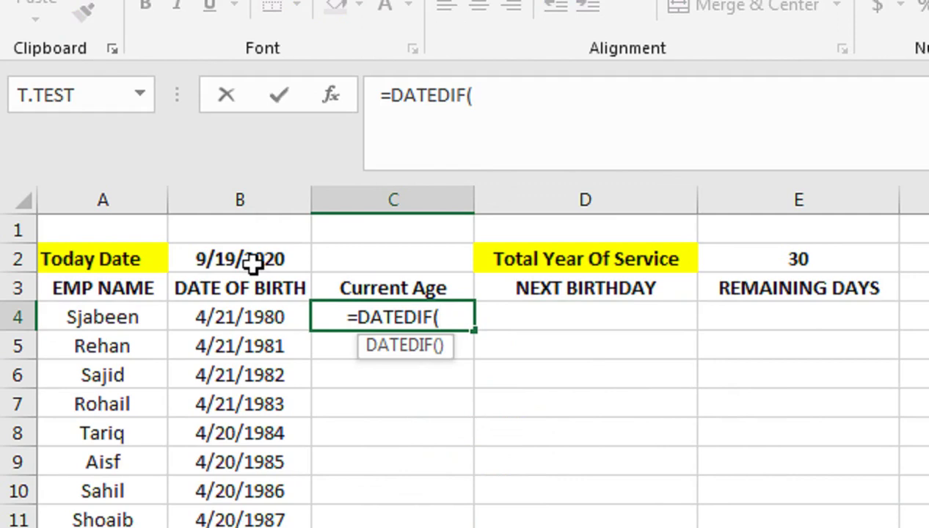
{"action": "key", "text": "Left"}
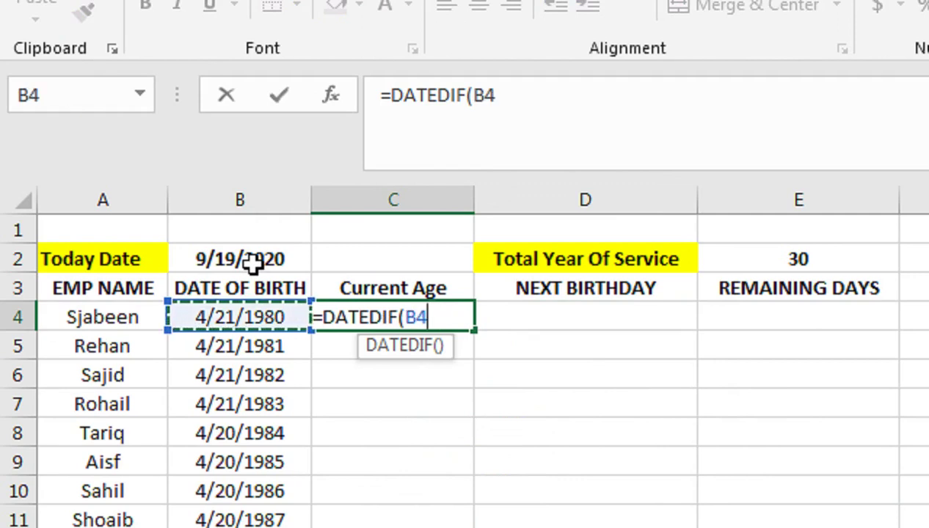
{"action": "type", "text": ","}
{"action": "key", "text": "Up"}
{"action": "key", "text": "Up"}
{"action": "key", "text": "Left"}
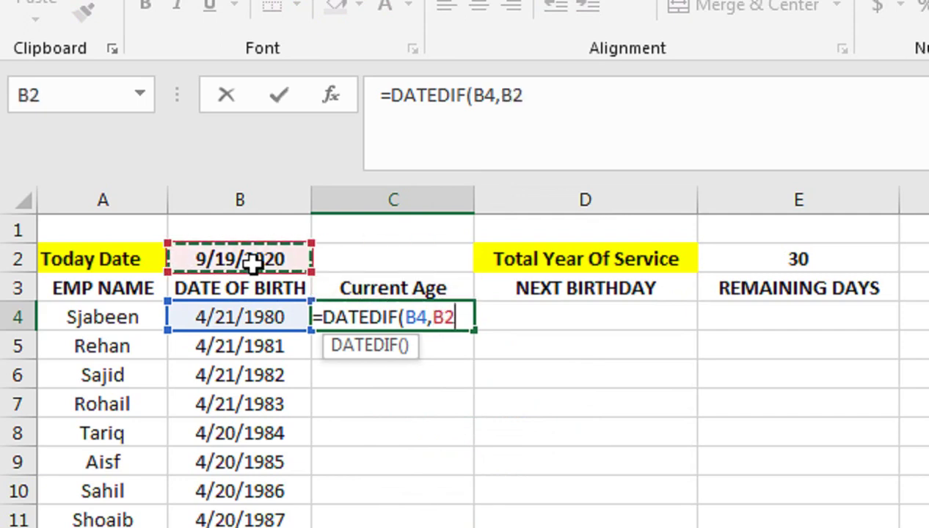
{"action": "type", "text": ",\""}
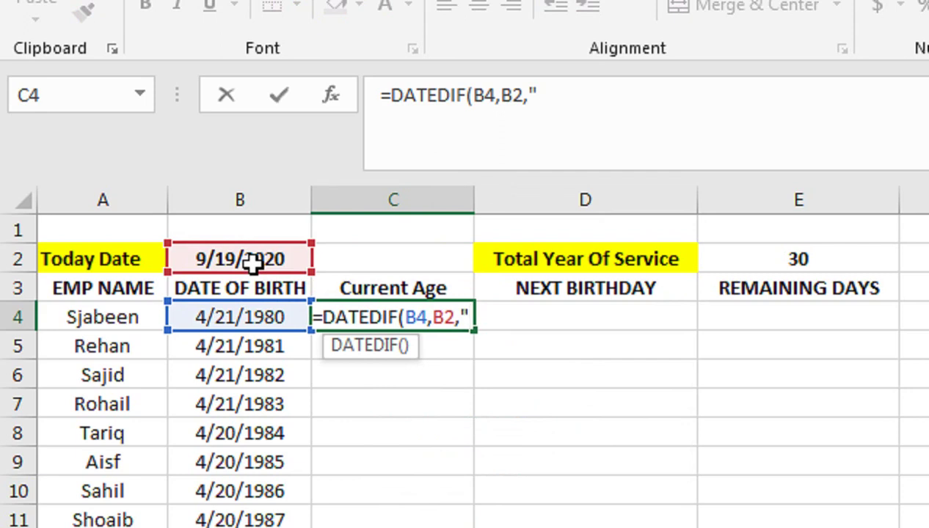
{"action": "type", "text": "y\""}
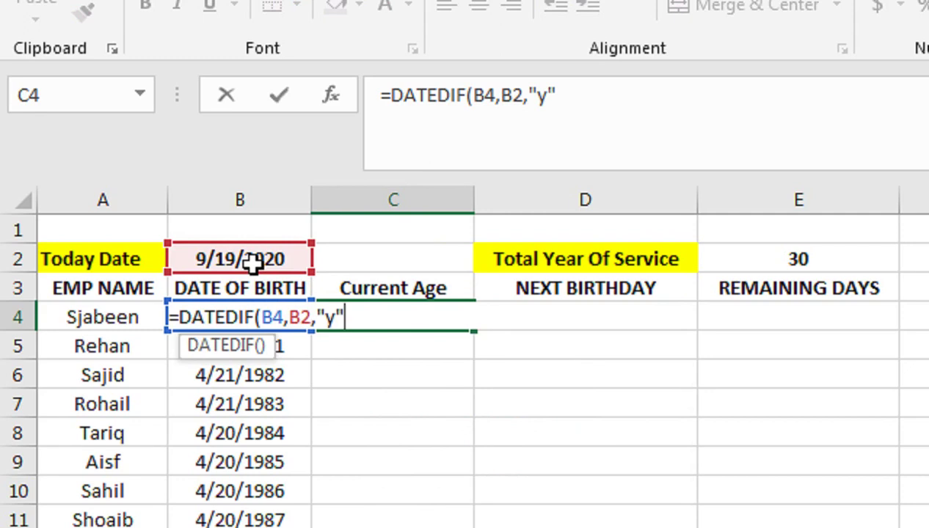
{"action": "key", "text": "Return"}
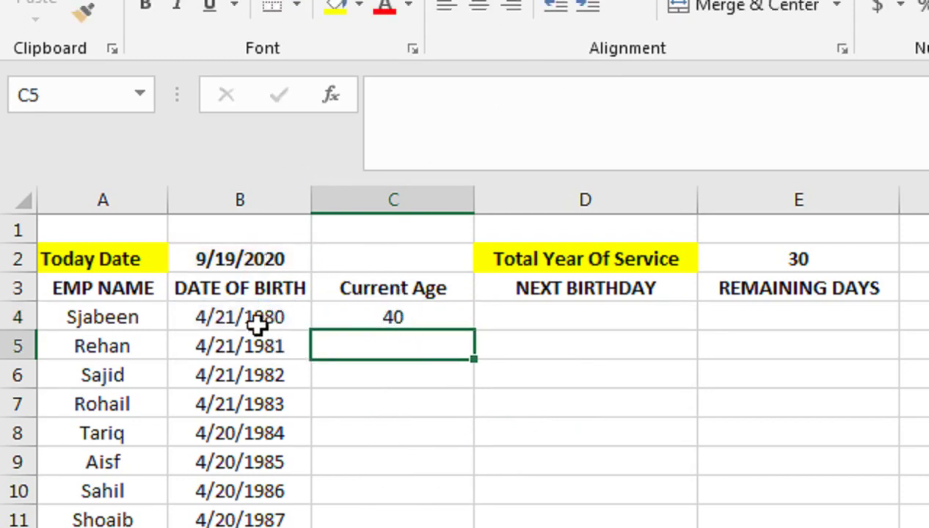
Copy the age formula down column C and inspect C5's formula to find the error.
{"action": "left_click", "coordinate": [455, 308]}
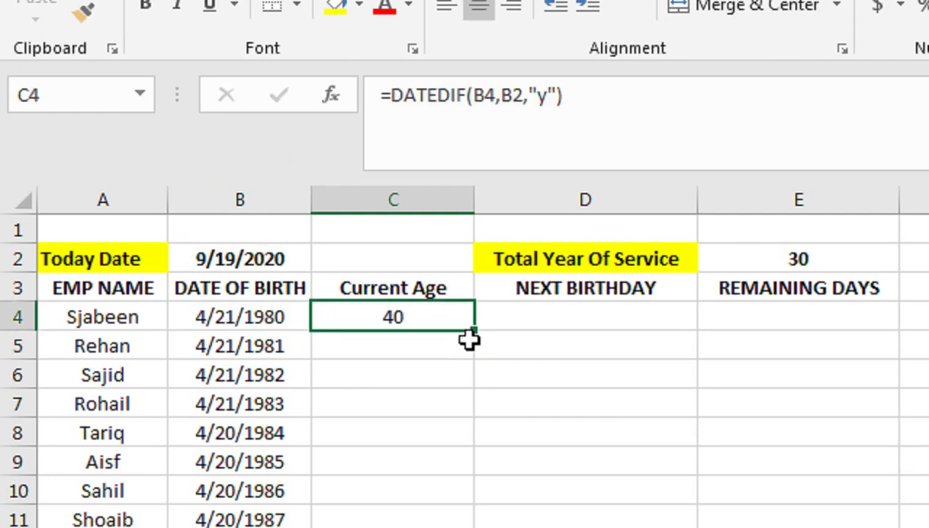
{"action": "double_click", "coordinate": [470, 330]}
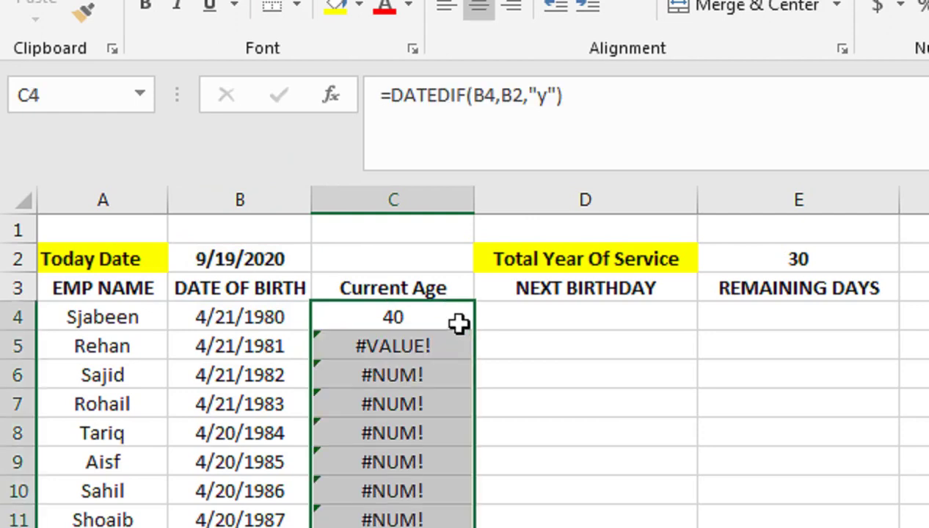
{"action": "left_click", "coordinate": [435, 311]}
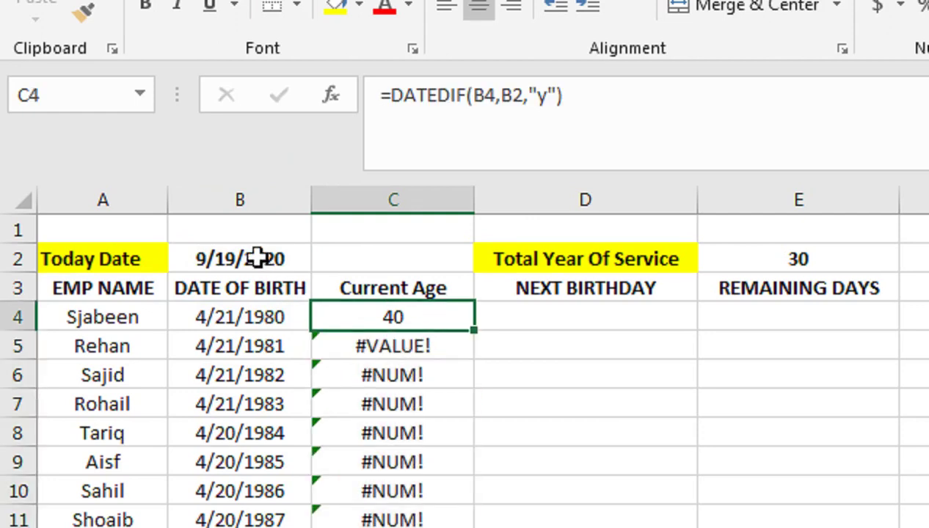
{"action": "double_click", "coordinate": [360, 346]}
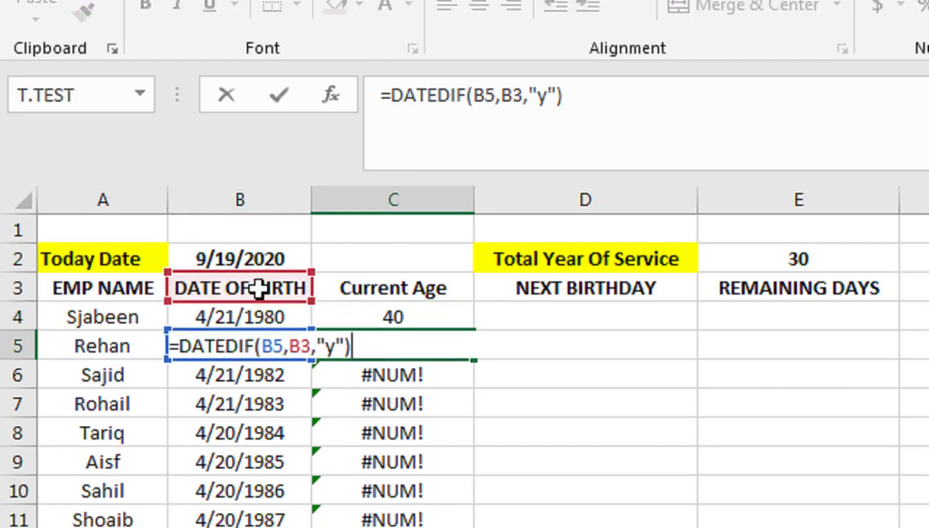
{"action": "key", "text": "Return"}
Lock the today date as $B$2 in C4's formula and refill ages 40 down to 33.
{"action": "double_click", "coordinate": [441, 317]}
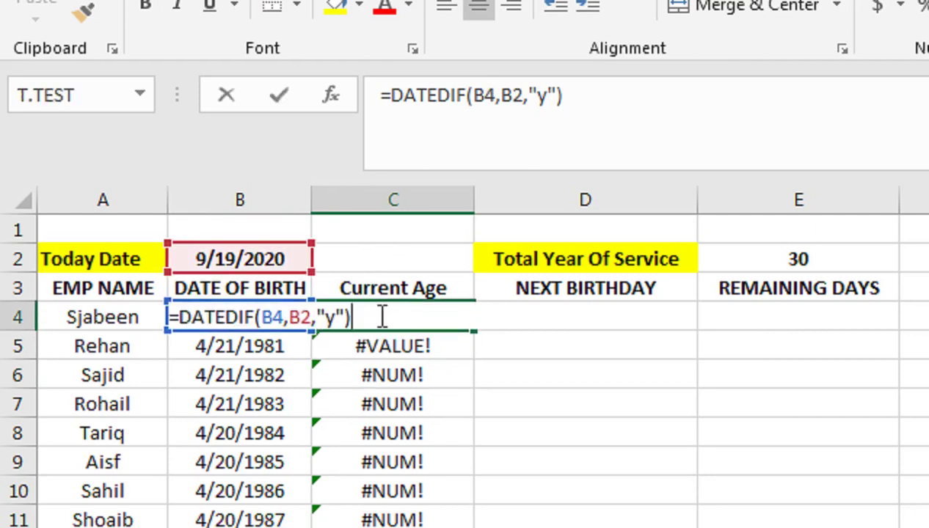
{"action": "left_click", "coordinate": [311, 317]}
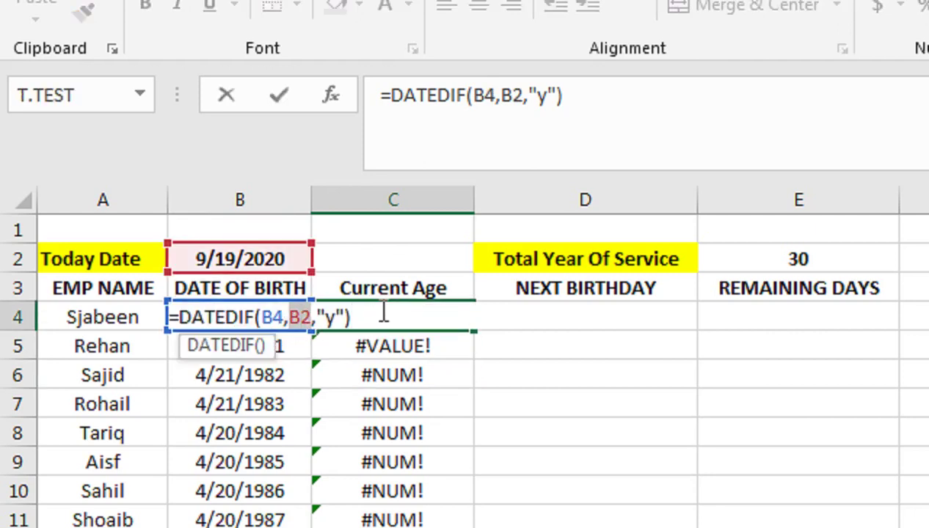
{"action": "key", "text": "F4"}
{"action": "key", "text": "Return"}
{"action": "left_click", "coordinate": [323, 311]}
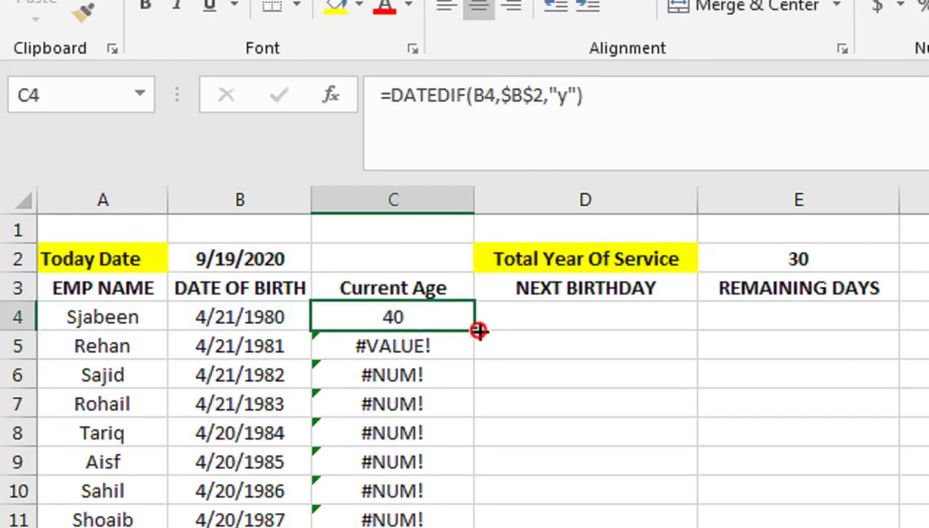
{"action": "double_click", "coordinate": [474, 331]}
{"action": "left_click", "coordinate": [609, 315]}
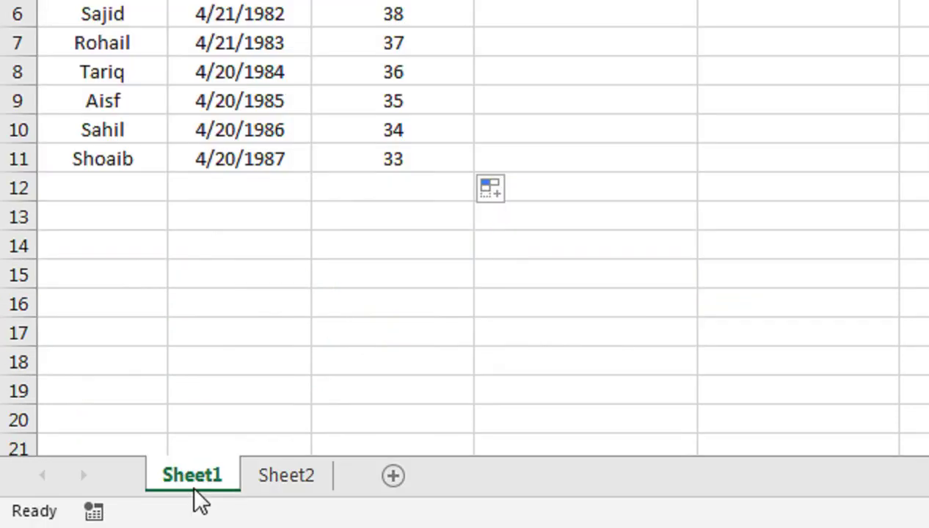
Start D4's formula as =DATE(YEAR(B4)+DATEDIF(B4,$B$2,"y")+1 for the next-birthday year.
{"action": "type", "text": "=date"}
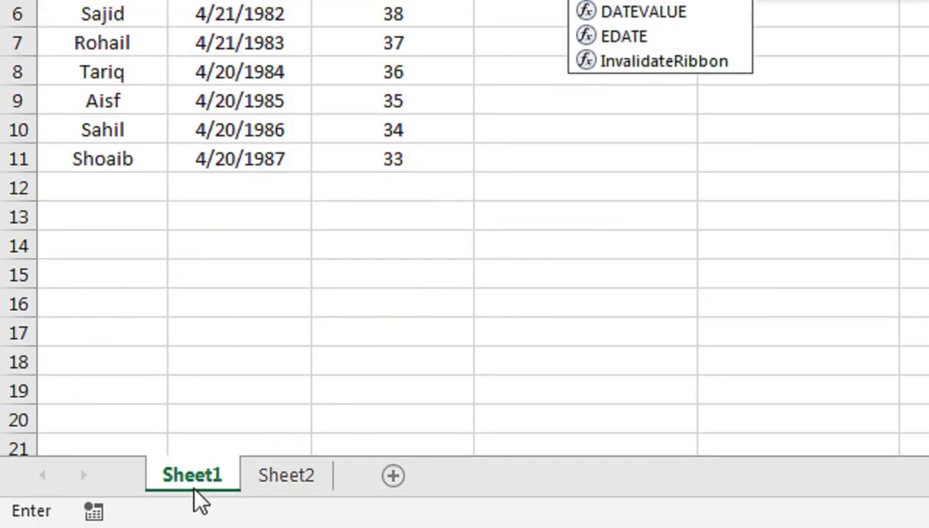
{"action": "type", "text": "(ye"}
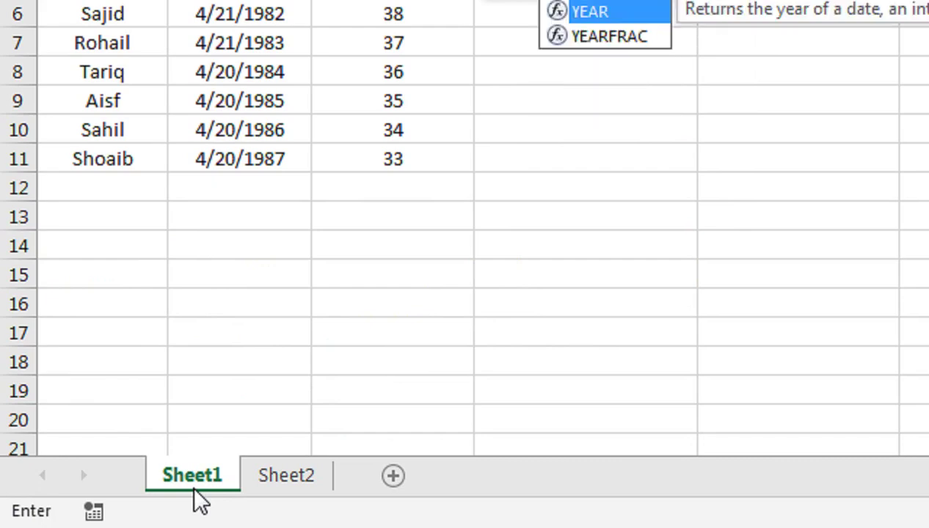
{"action": "type", "text": "ar("}
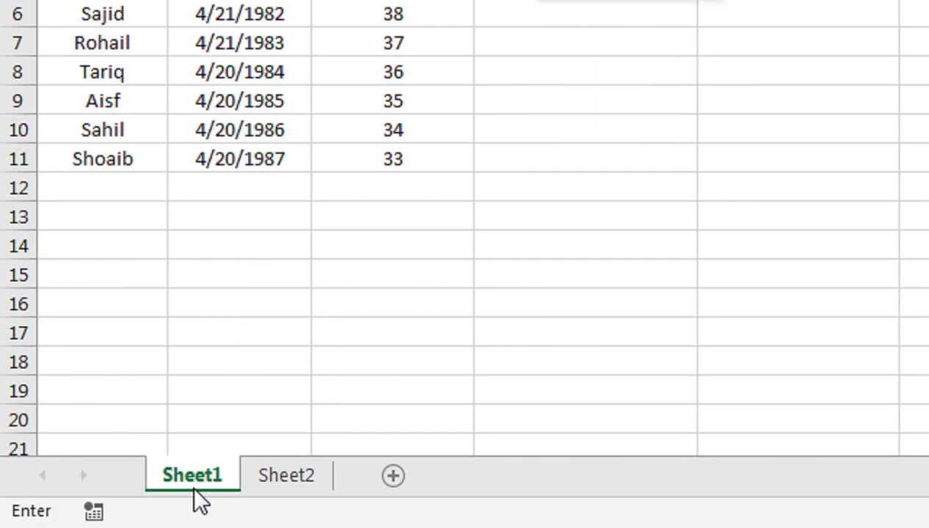
{"action": "key", "text": "Left"}
{"action": "key", "text": "Left"}
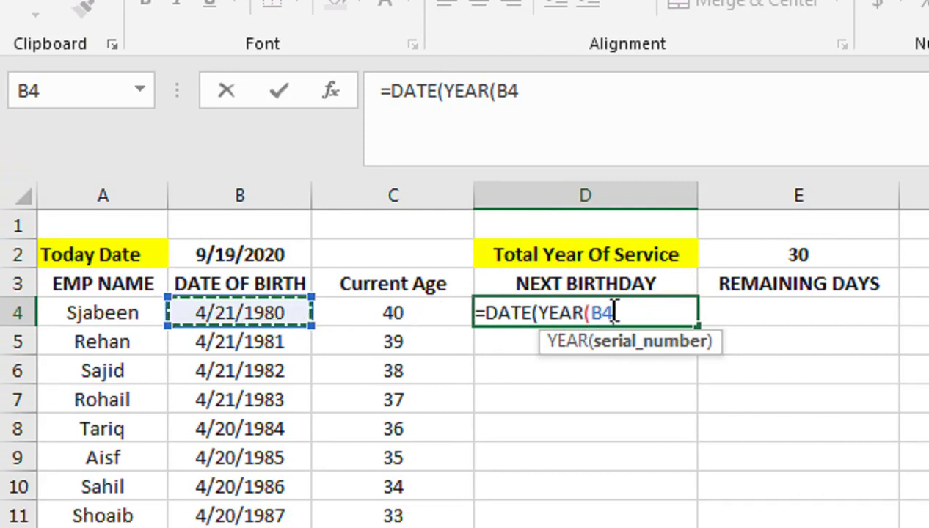
{"action": "type", "text": ")"}
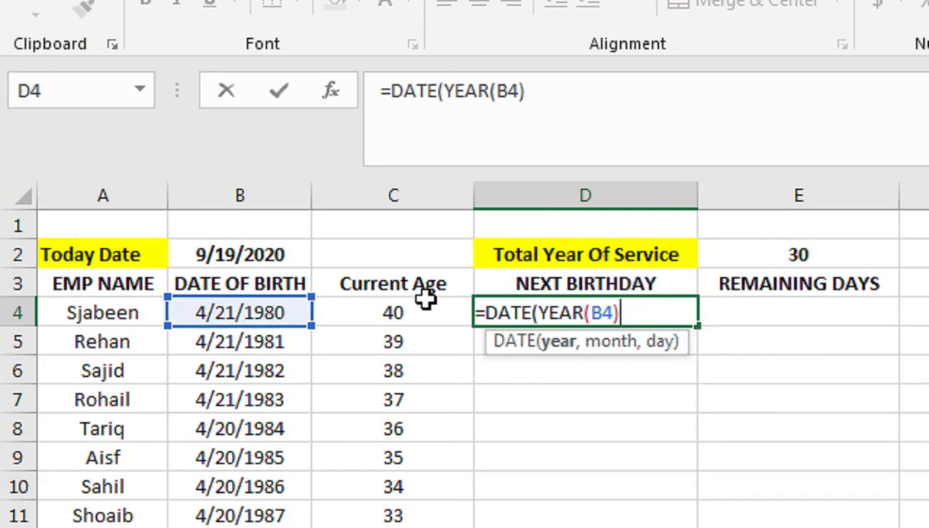
{"action": "type", "text": "+dTA"}
{"action": "key", "text": "BackSpace"}
{"action": "key", "text": "BackSpace"}
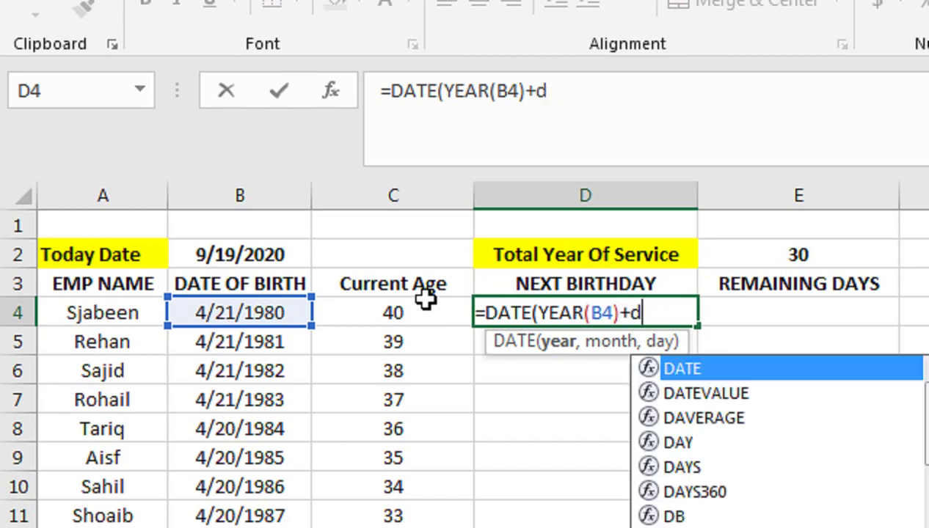
{"action": "key", "text": "BackSpace"}
{"action": "type", "text": "Dated"}
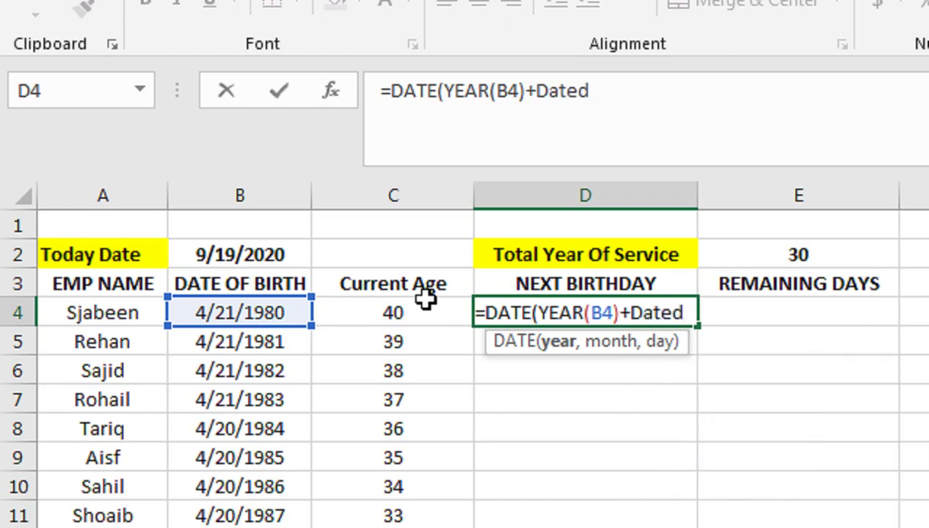
{"action": "type", "text": "if("}
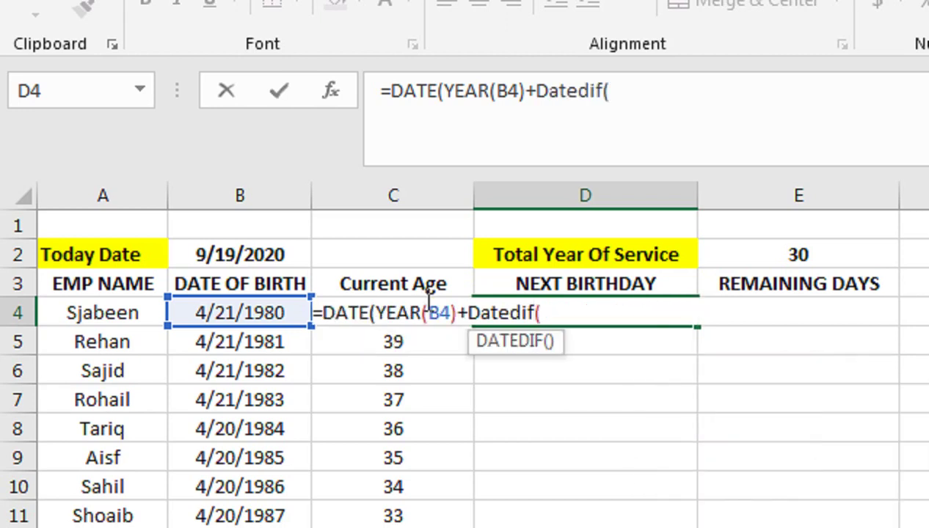
{"action": "key", "text": "Left"}
{"action": "key", "text": "Left"}
{"action": "type", "text": ","}
{"action": "key", "text": "Left"}
{"action": "key", "text": "Left"}
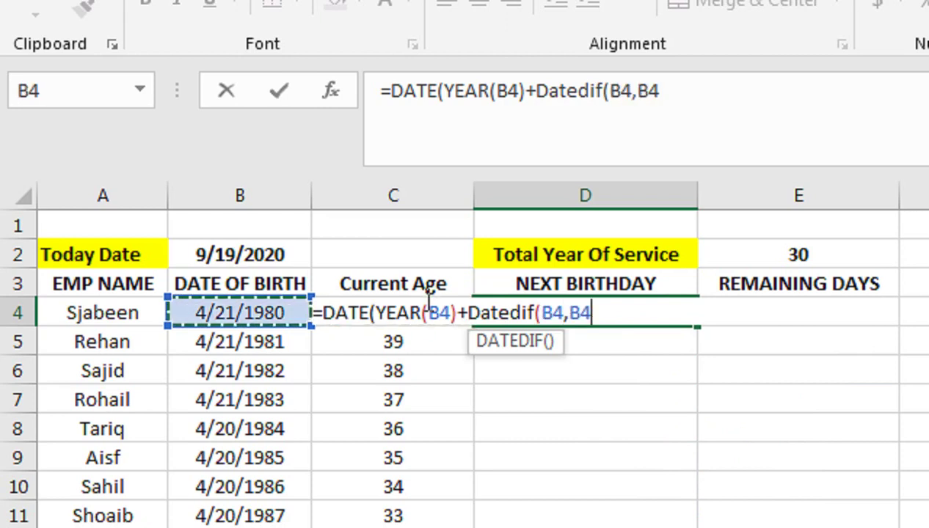
{"action": "key", "text": "Up"}
{"action": "key", "text": "Up"}
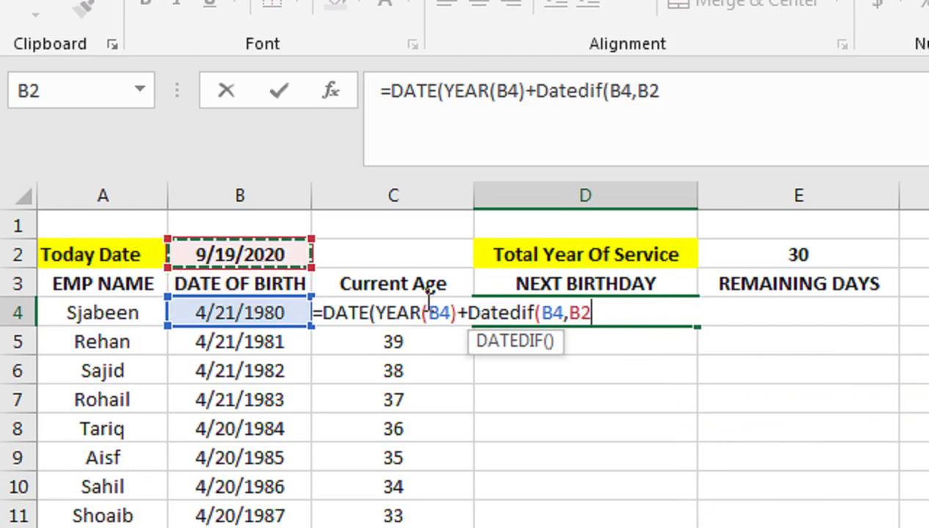
{"action": "key", "text": "F4"}
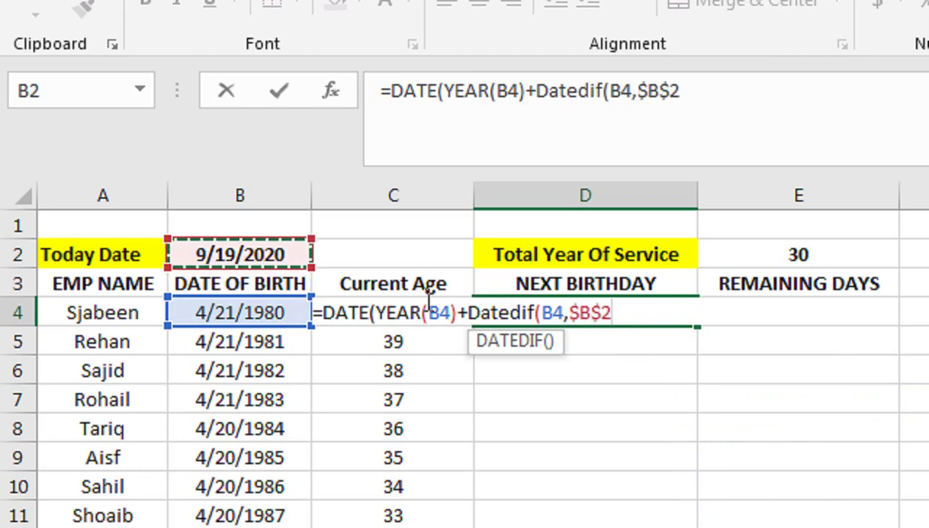
{"action": "type", "text": ",\""}
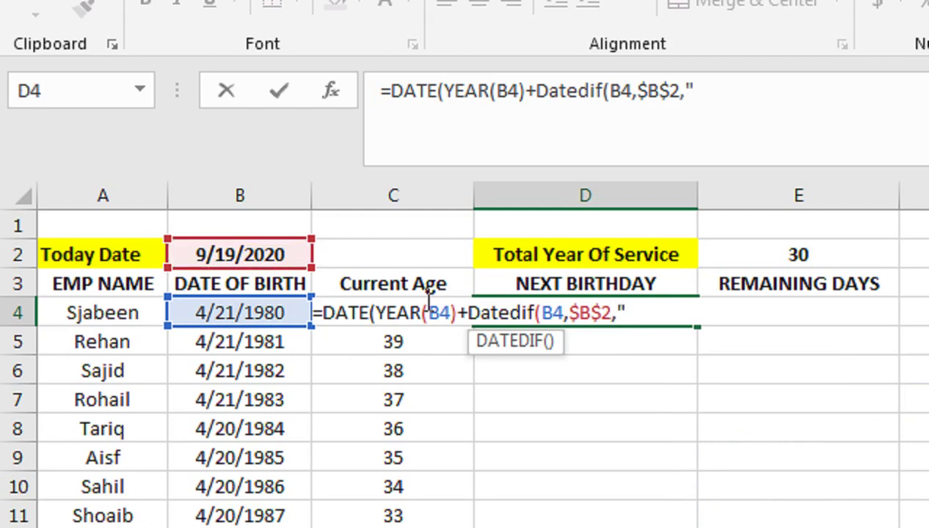
{"action": "type", "text": "y"}
{"action": "type", "text": "\""}
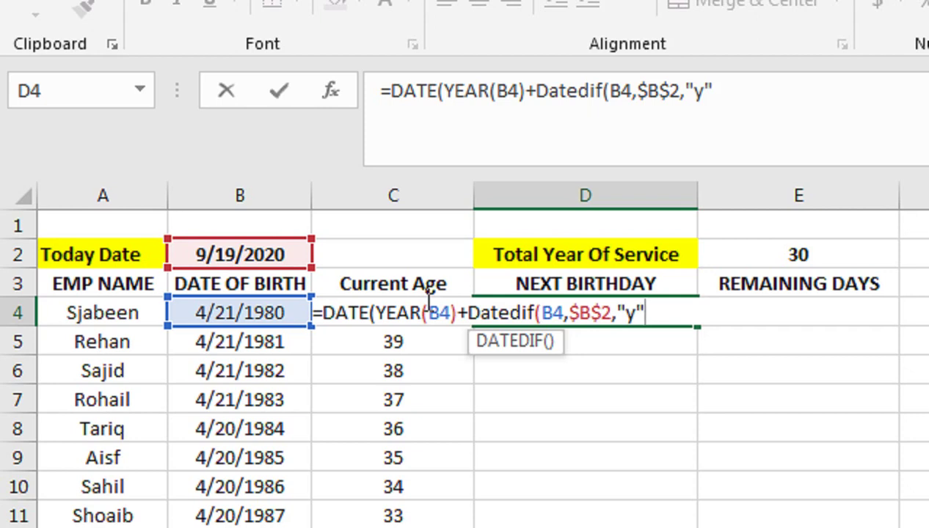
{"action": "type", "text": ")"}
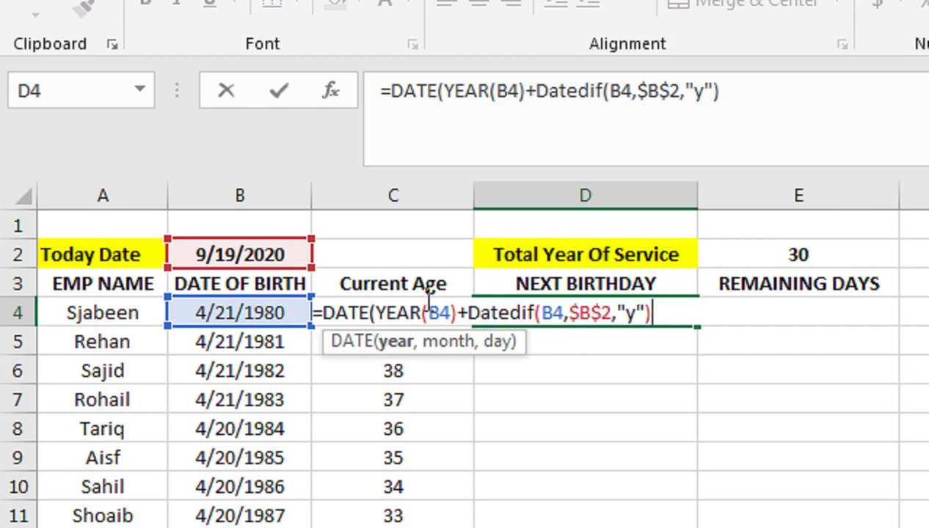
{"action": "type", "text": "+1"}
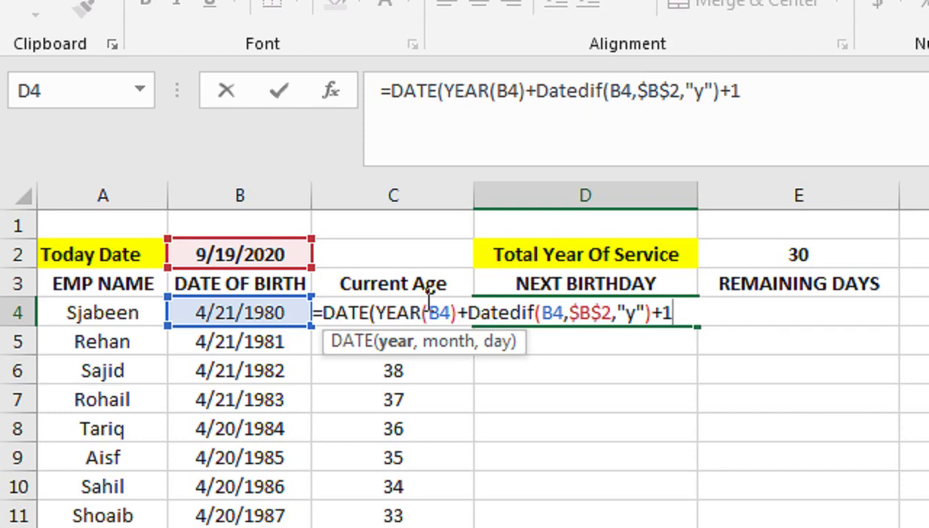
{"action": "type", "text": ","}
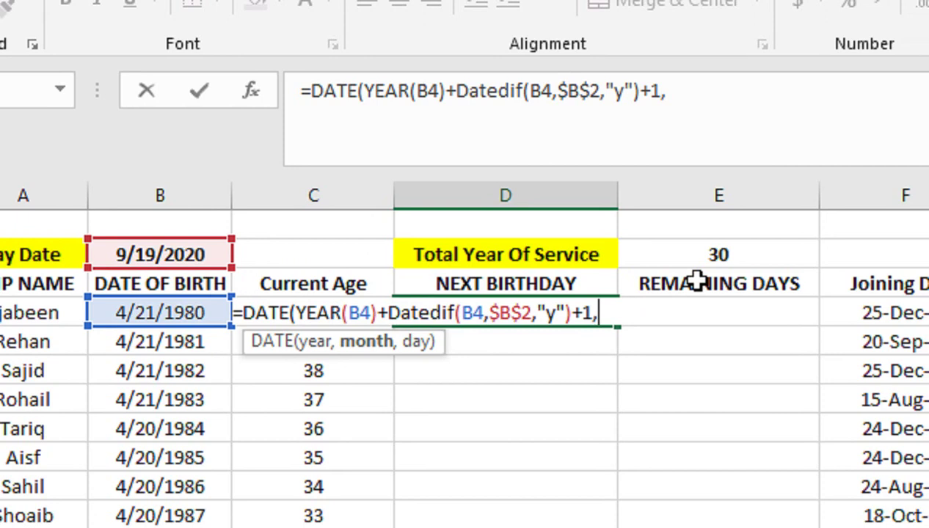
Complete the next-birthday formula with MONTH(B4) and DAY(B4) arguments and commit it.
{"action": "type", "text": "month"}
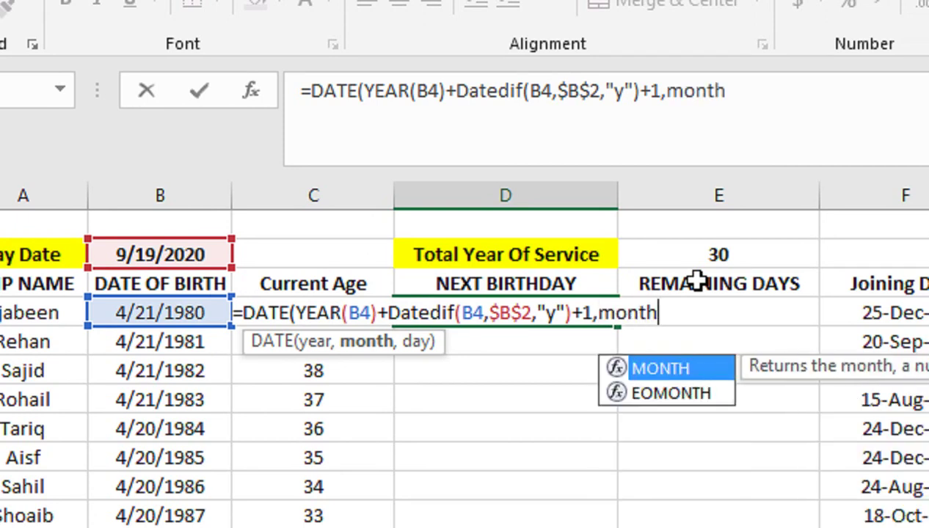
{"action": "key", "text": "Tab"}
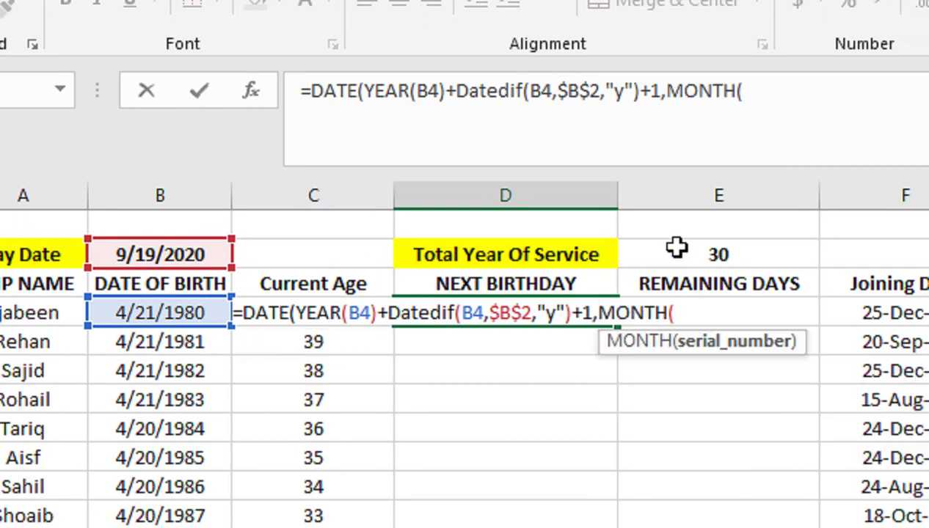
{"action": "left_click", "coordinate": [234, 314]}
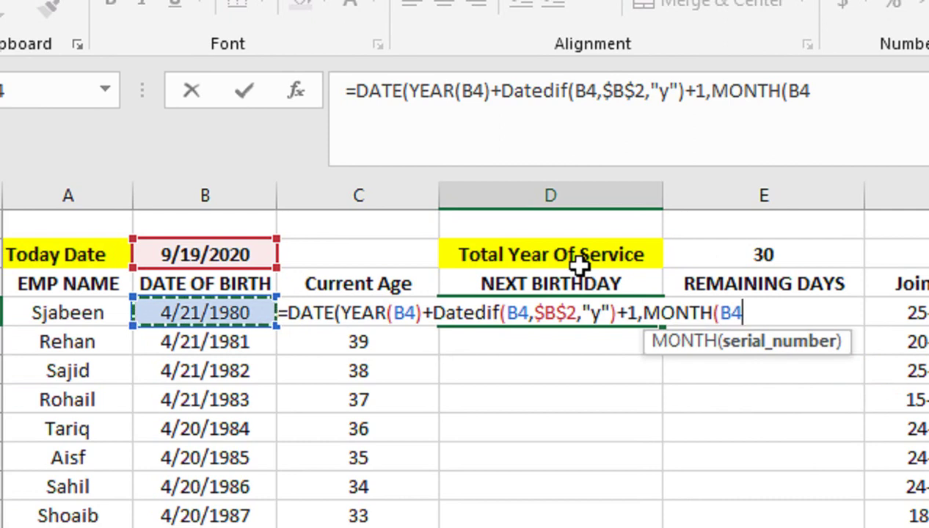
{"action": "type", "text": ")"}
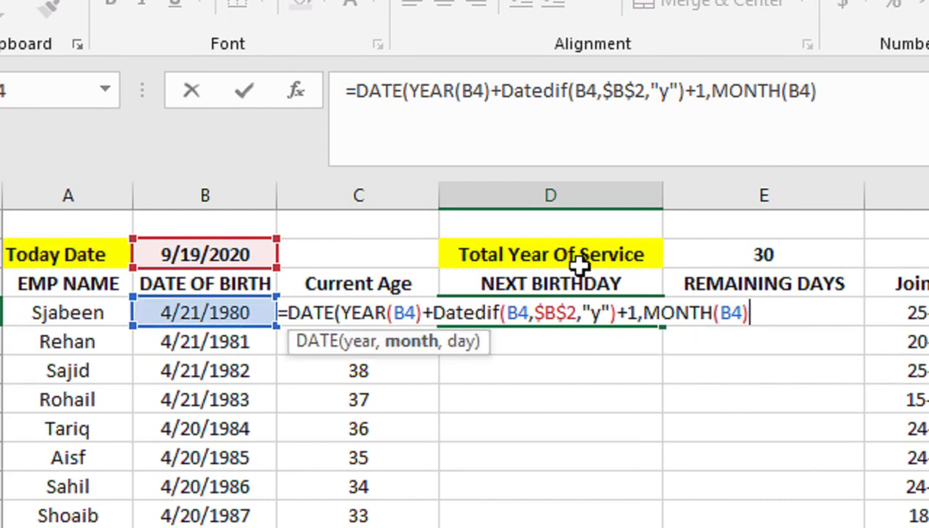
{"action": "type", "text": ",day"}
{"action": "key", "text": "Tab"}
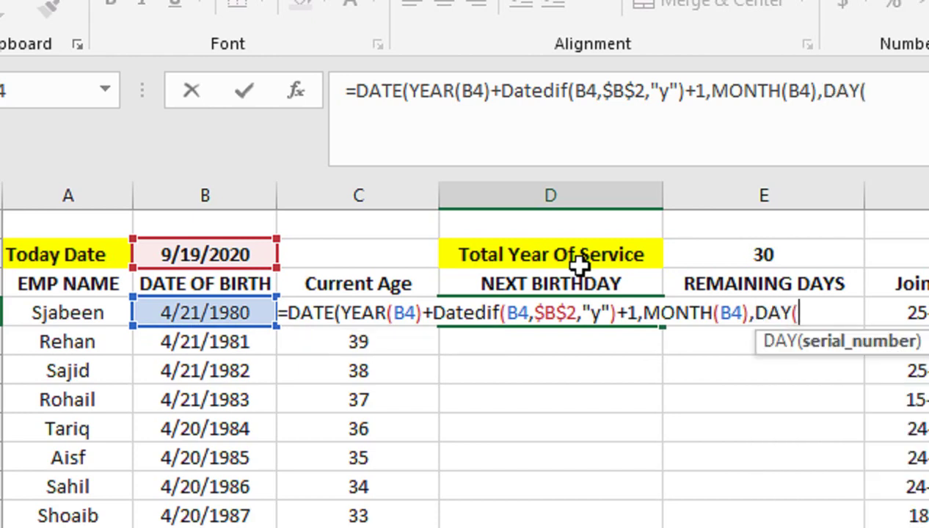
{"action": "key", "text": "Left"}
{"action": "key", "text": "Left"}
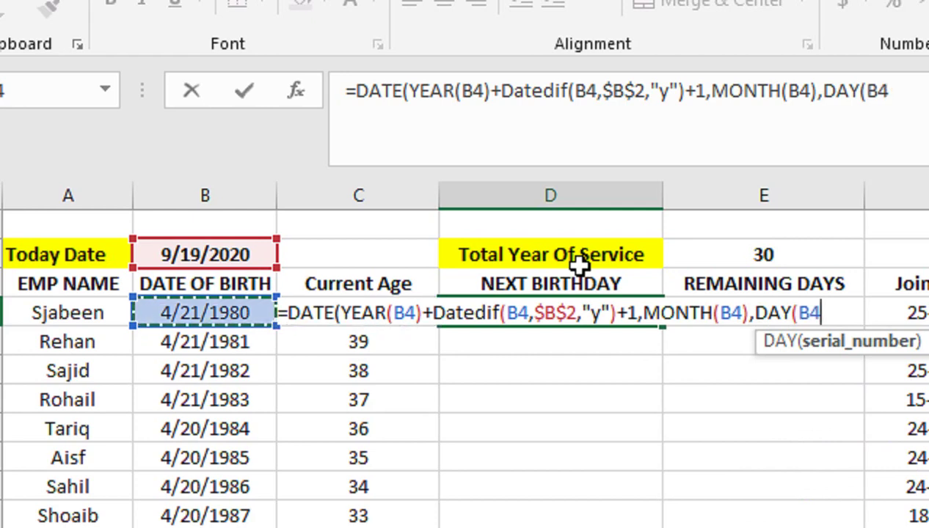
{"action": "type", "text": ")"}
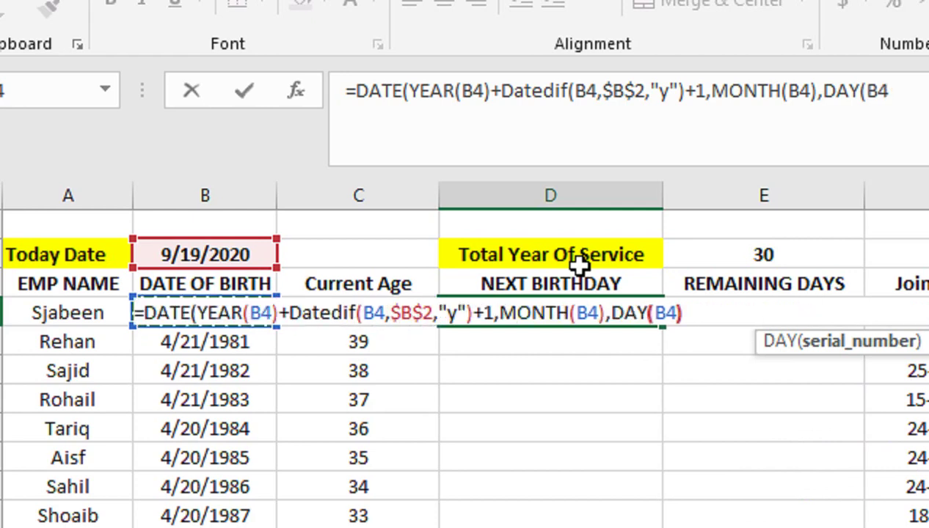
{"action": "type", "text": ")"}
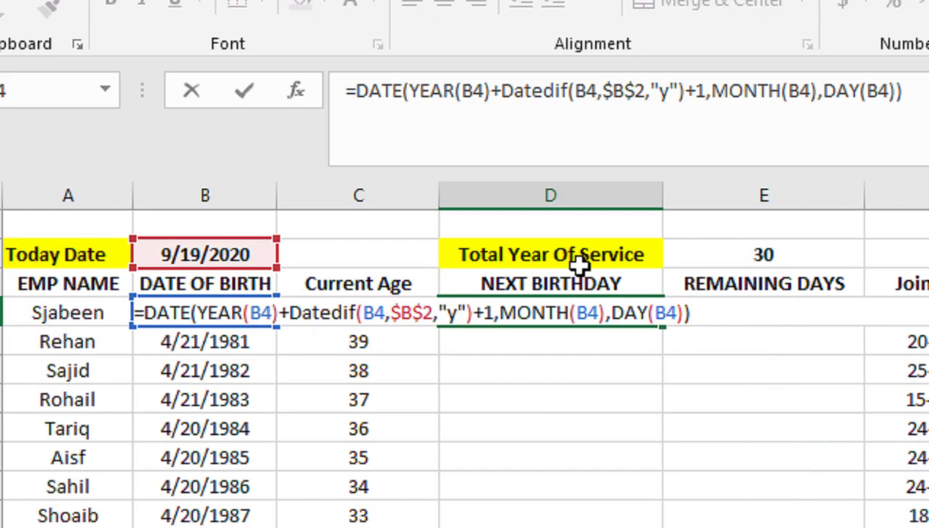
{"action": "key", "text": "Return"}
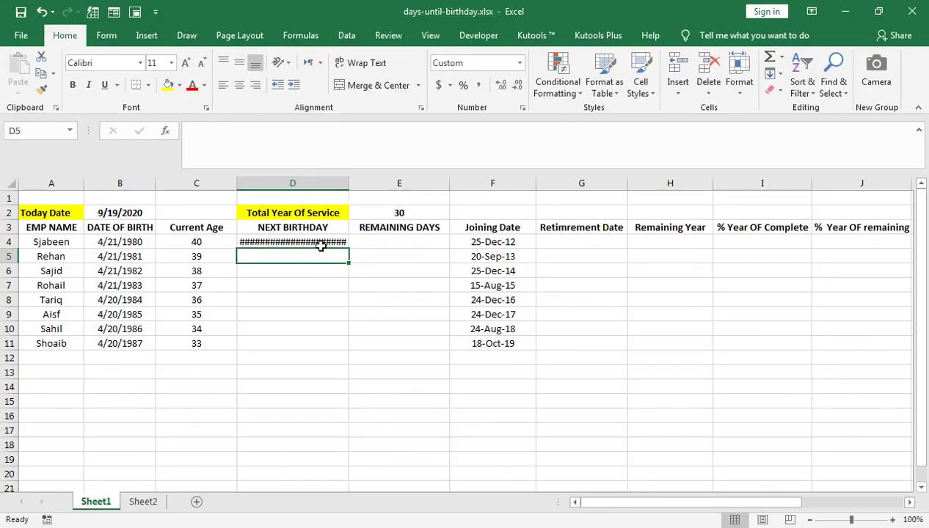
Format D4 as Long Date and widen column D to fit it.
{"action": "left_click", "coordinate": [316, 245]}
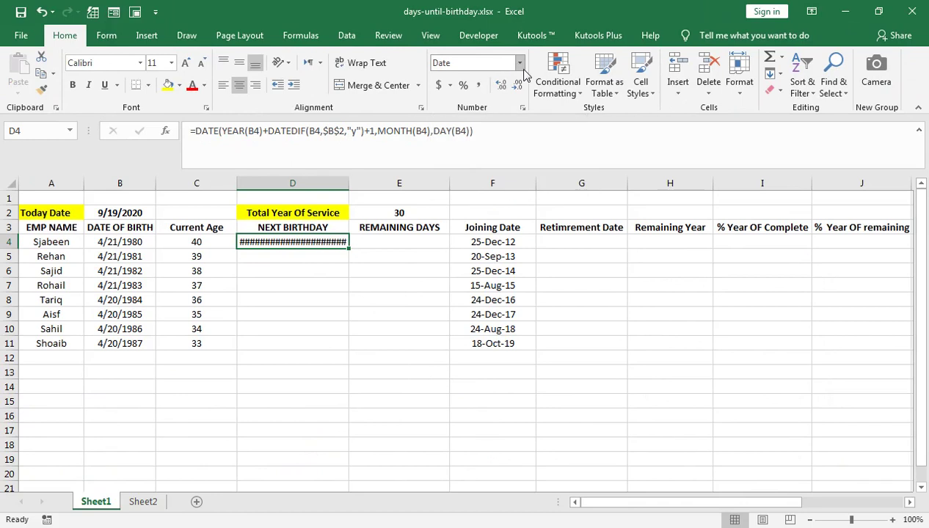
{"action": "left_click", "coordinate": [519, 63]}
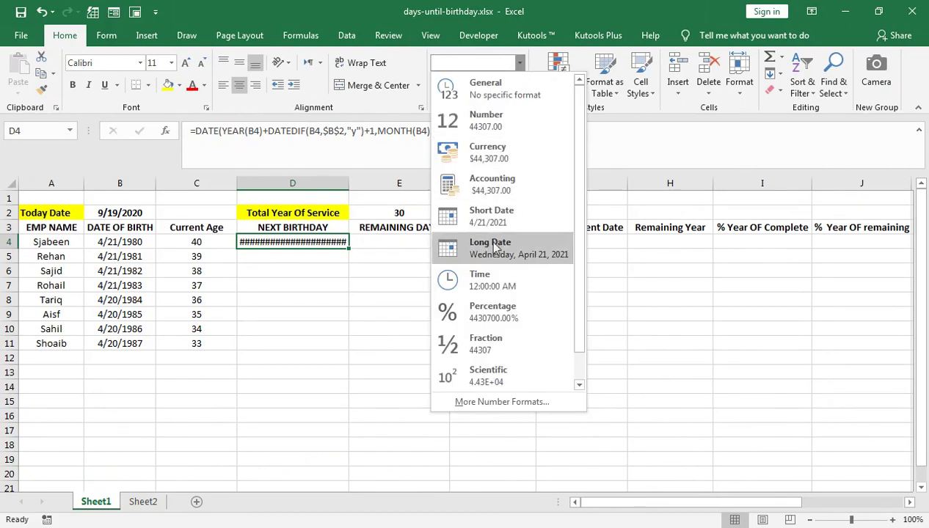
{"action": "left_click", "coordinate": [491, 213]}
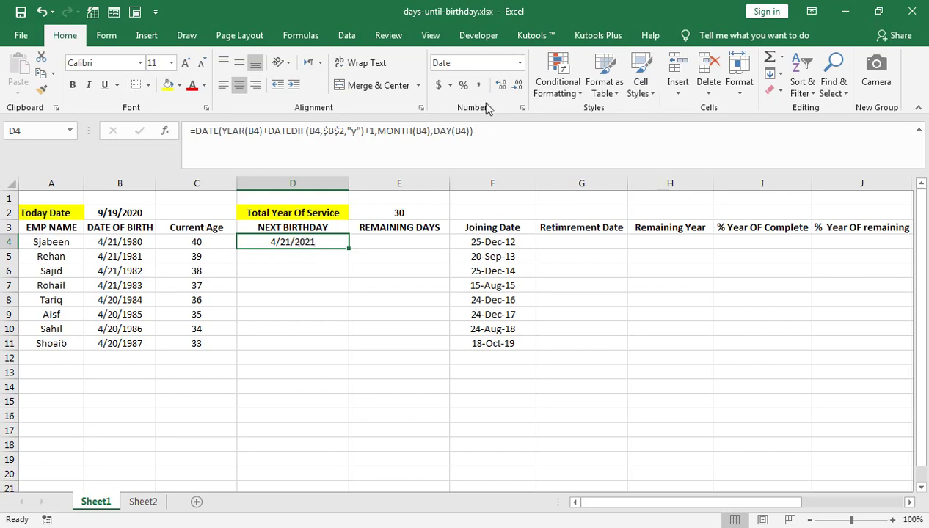
{"action": "left_click", "coordinate": [519, 63]}
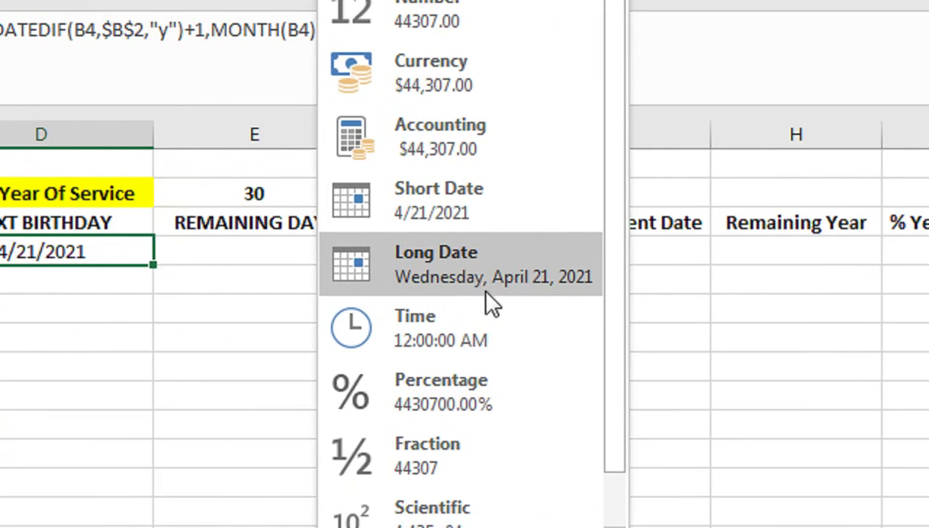
{"action": "mouse_move", "coordinate": [518, 248]}
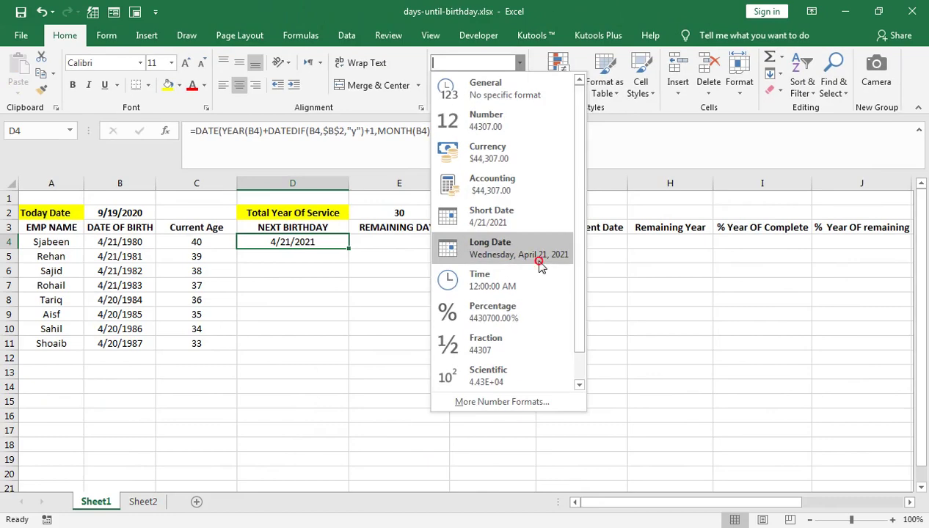
{"action": "left_click", "coordinate": [541, 265]}
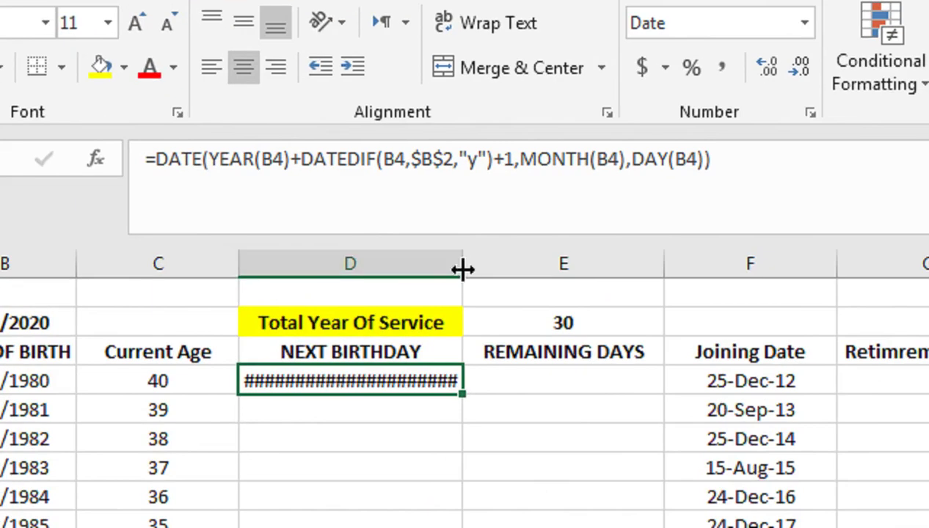
{"action": "double_click", "coordinate": [462, 268]}
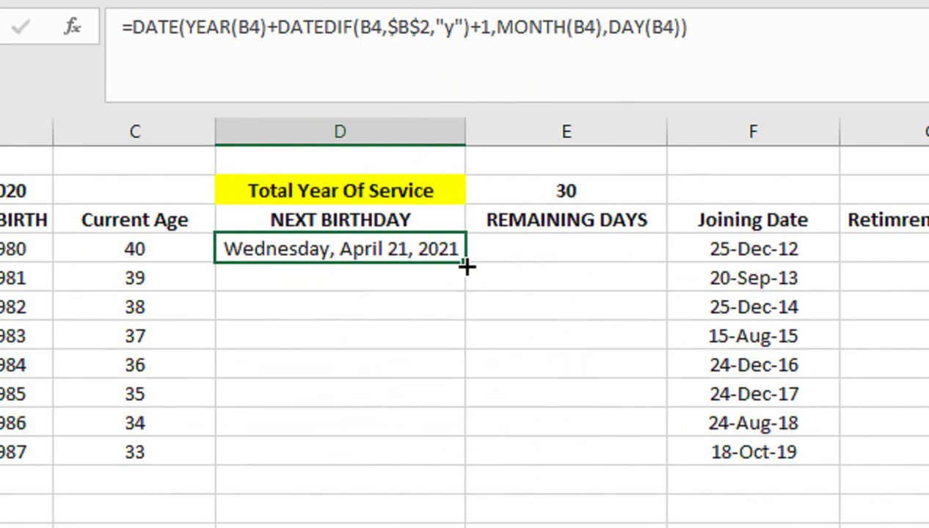
Copy the next-birthday formula down to D11 for all eight employees.
{"action": "double_click", "coordinate": [467, 267]}
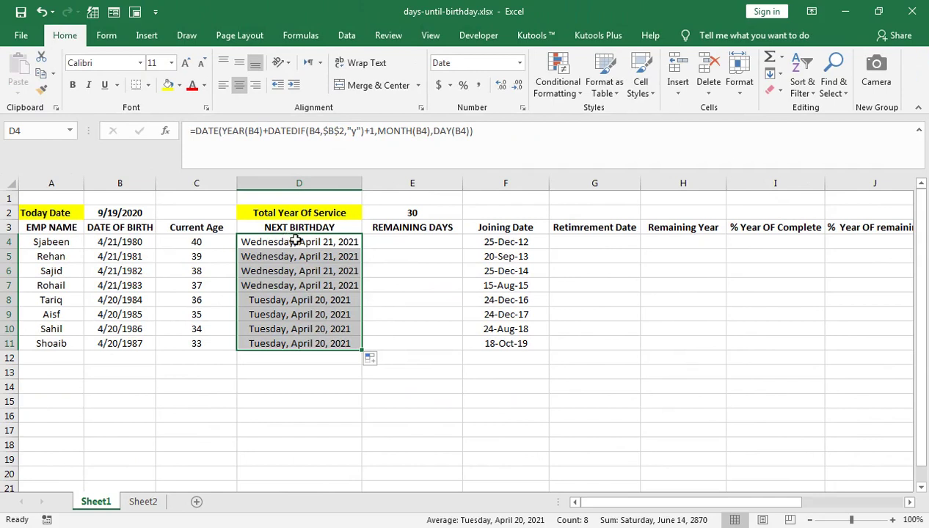
{"action": "key", "text": "ctrl+q"}
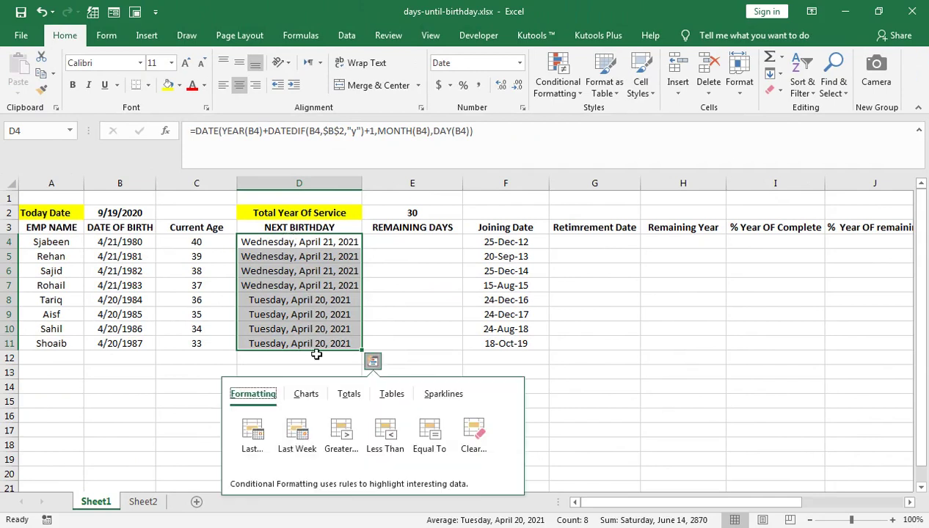
{"action": "left_click", "coordinate": [403, 248]}
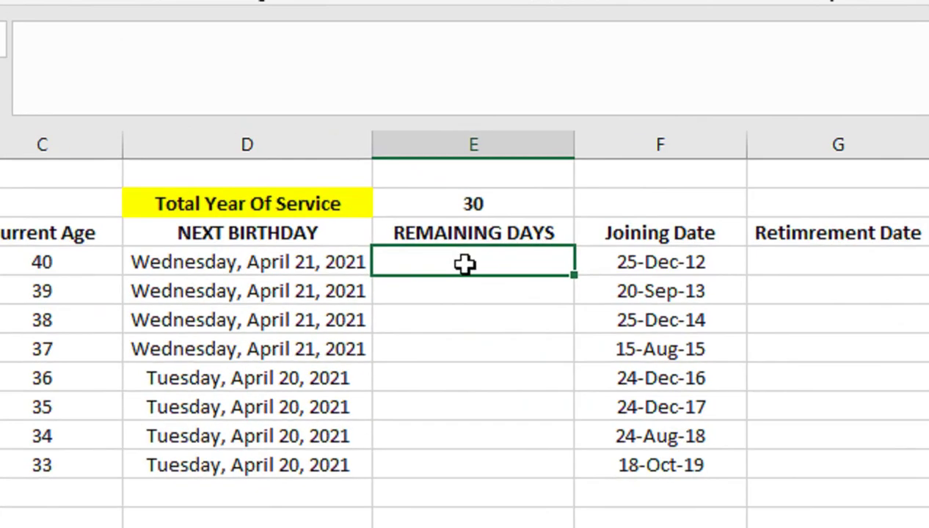
Enter =DATEDIF($B$2,D4,"D") in E4 and fill to E11, giving 214 or 213 days.
{"action": "type", "text": "=dat"}
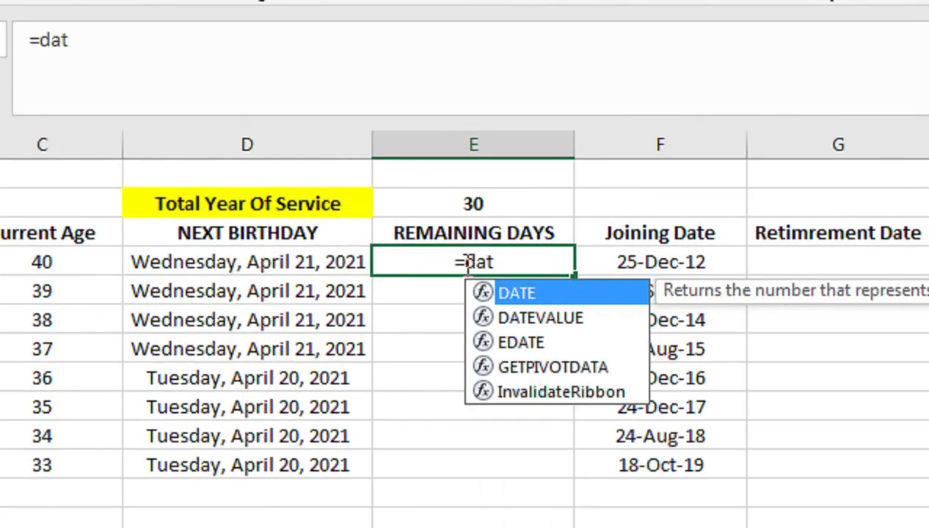
{"action": "type", "text": "edif"}
{"action": "key", "text": "Tab"}
{"action": "left_click", "coordinate": [469, 264]}
{"action": "type", "text": "=date"}
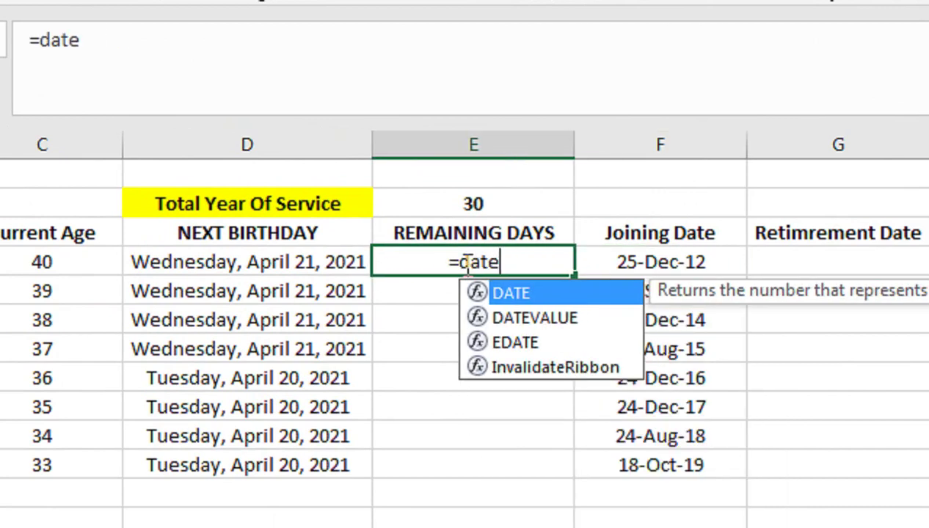
{"action": "type", "text": "dif("}
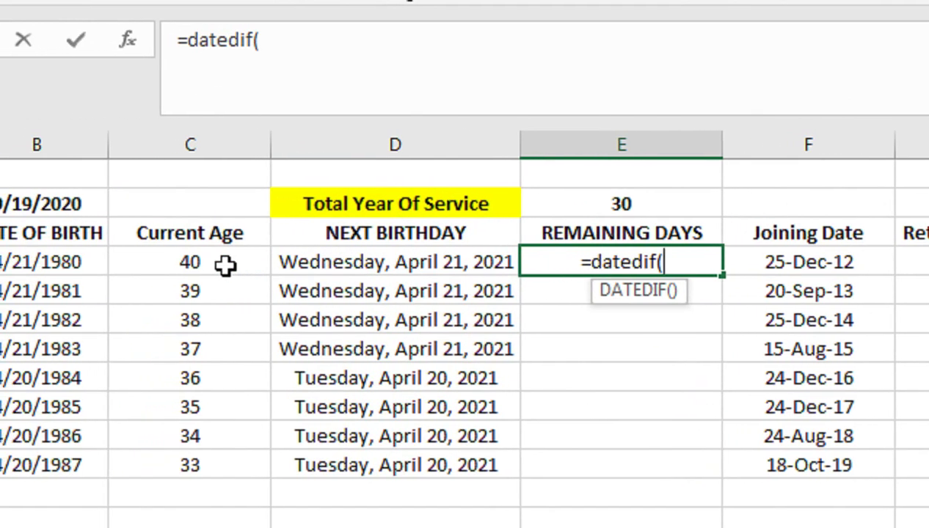
{"action": "left_click", "coordinate": [234, 205]}
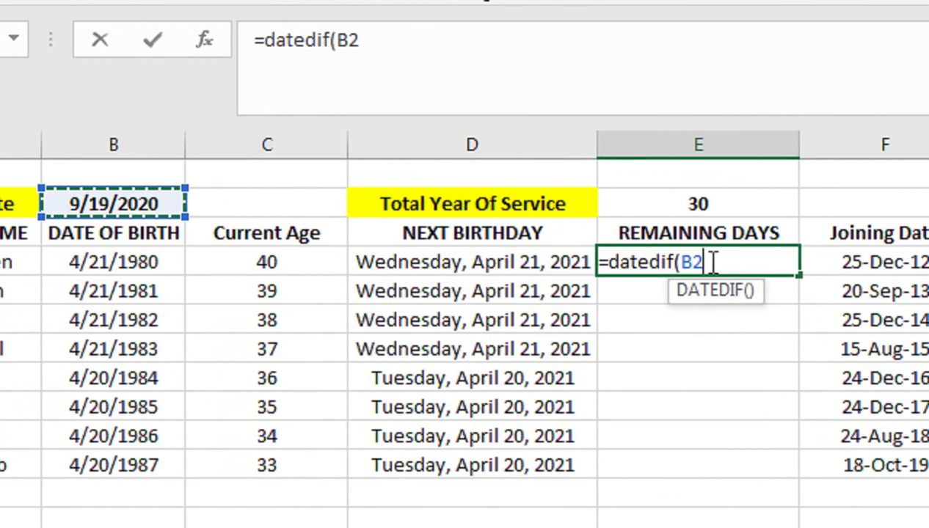
{"action": "key", "text": "F4"}
{"action": "type", "text": "$B$2,"}
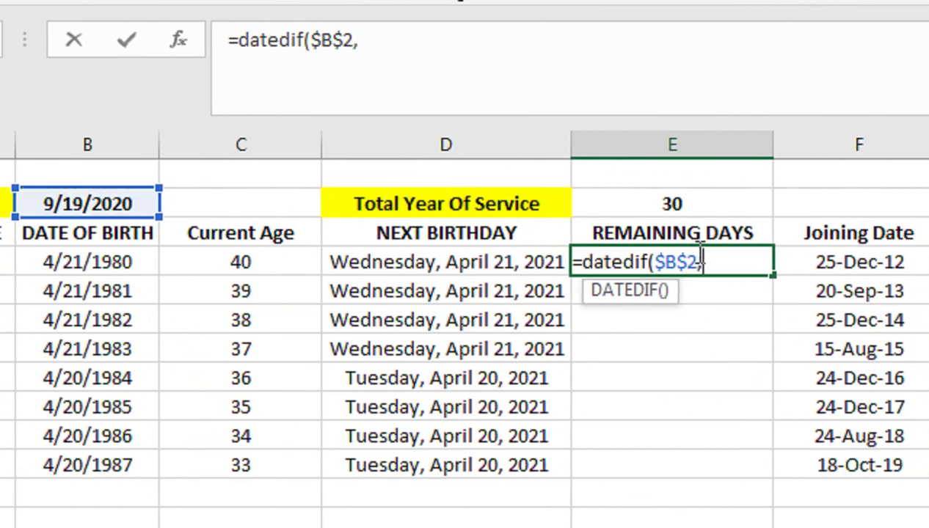
{"action": "left_click", "coordinate": [487, 265]}
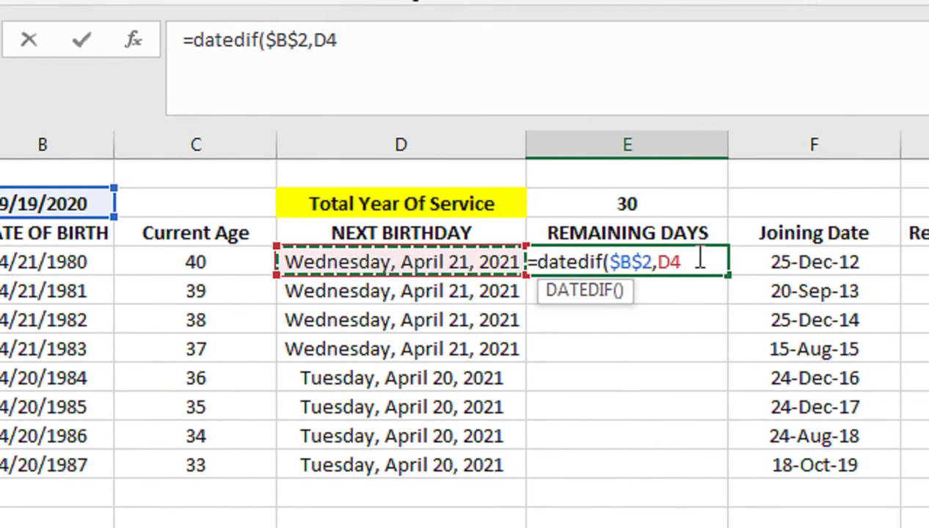
{"action": "type", "text": ","}
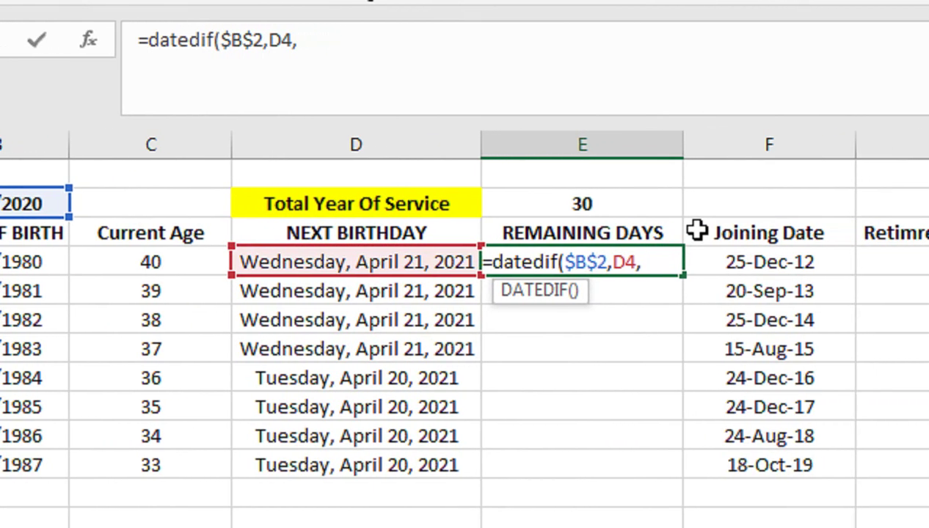
{"action": "type", "text": "D"}
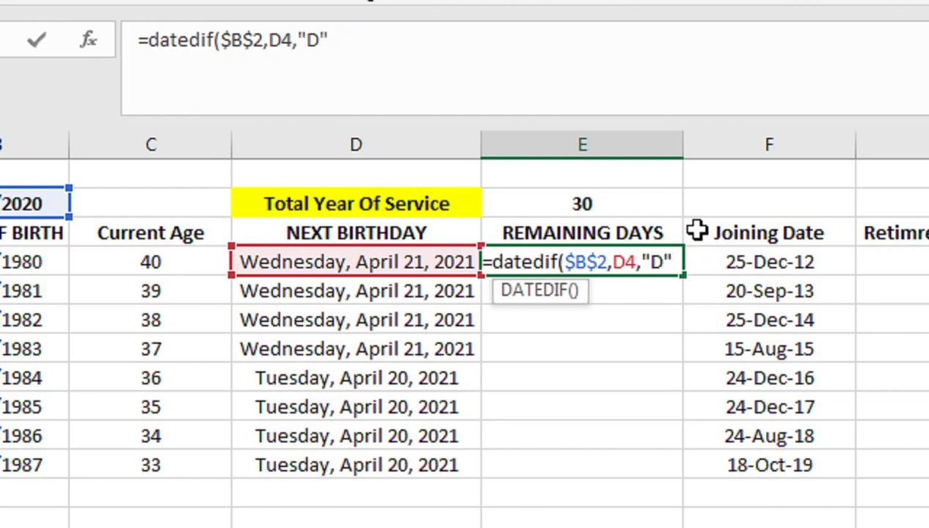
{"action": "type", "text": ")"}
{"action": "key", "text": "Return"}
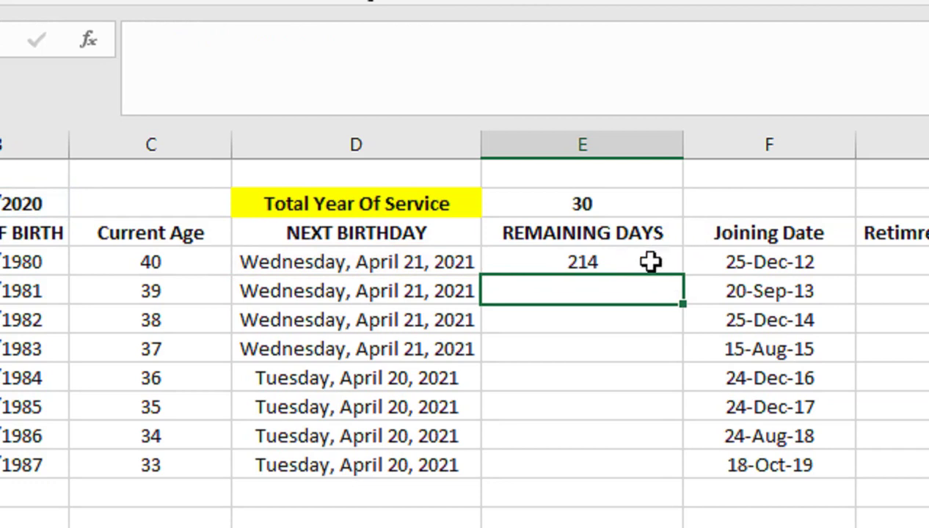
{"action": "left_click", "coordinate": [649, 266]}
{"action": "double_click", "coordinate": [680, 277]}
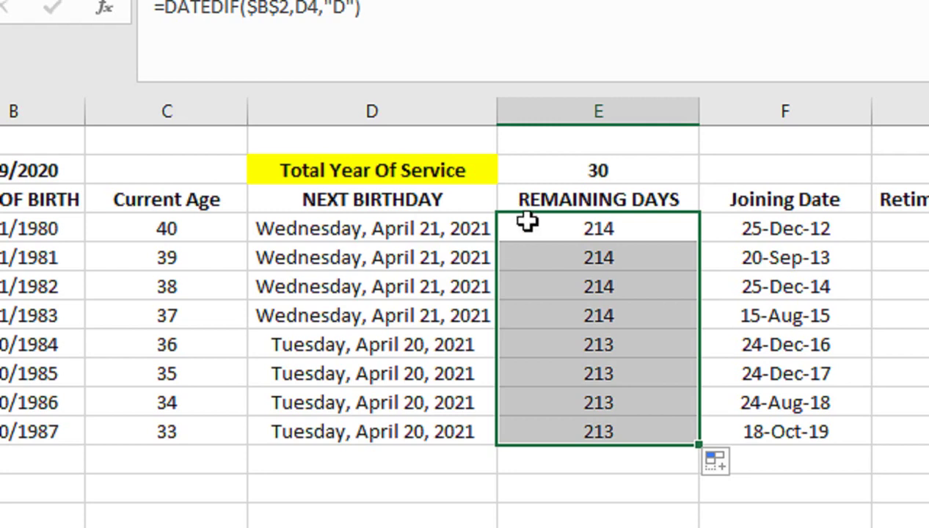
{"action": "left_click", "coordinate": [779, 229]}
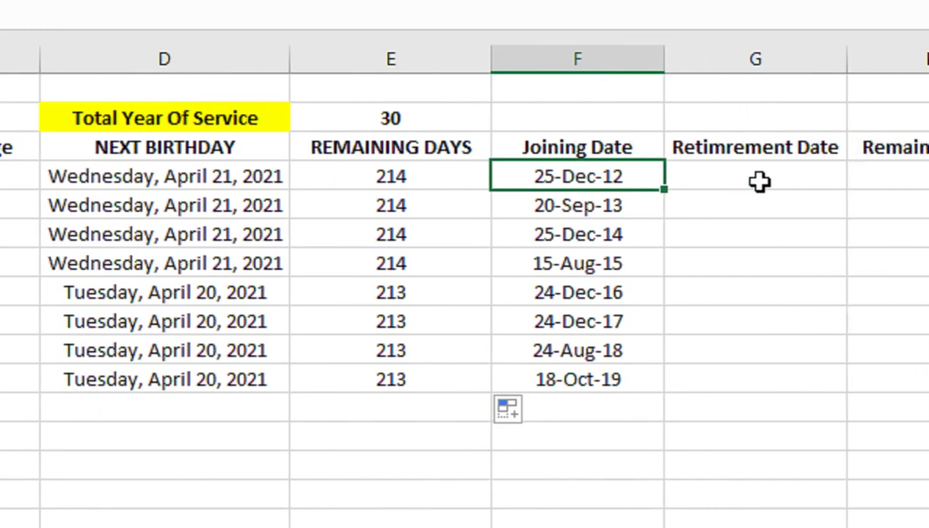
Start G4's formula as =DATE(YEAR(F4)+E2, adding the 30 service years to the joining year.
{"action": "left_click", "coordinate": [696, 180]}
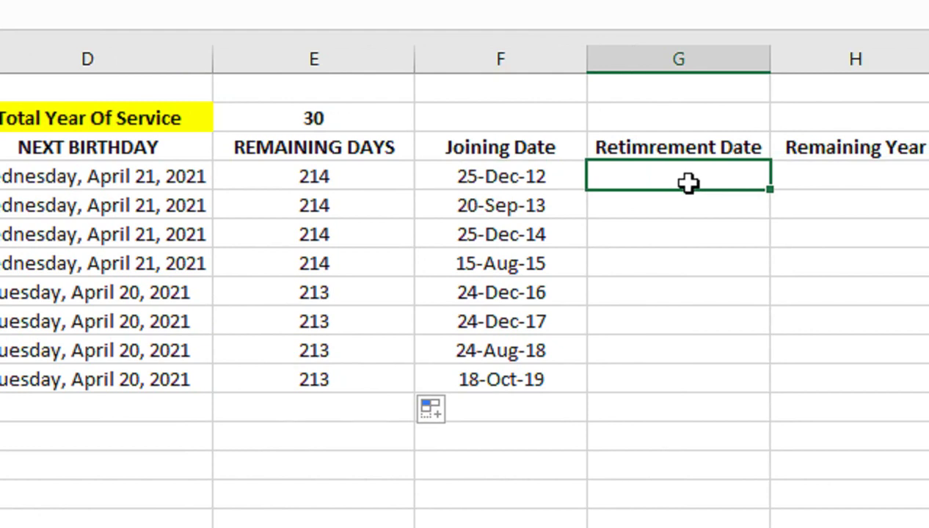
{"action": "type", "text": "=date"}
{"action": "key", "text": "Tab"}
{"action": "type", "text": "ye"}
{"action": "key", "text": "Tab"}
{"action": "left_click", "coordinate": [451, 156]}
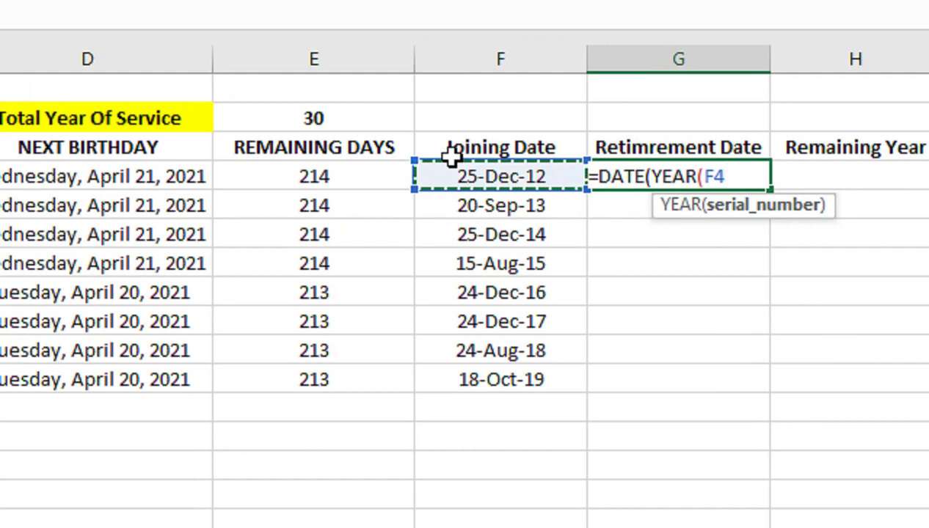
{"action": "type", "text": ")"}
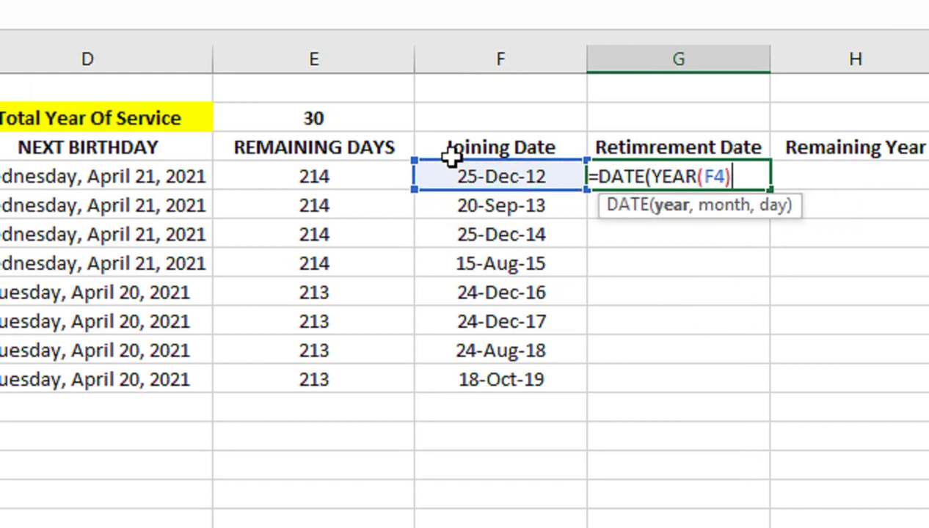
{"action": "key", "text": "Left"}
{"action": "key", "text": "Up"}
{"action": "key", "text": "Up"}
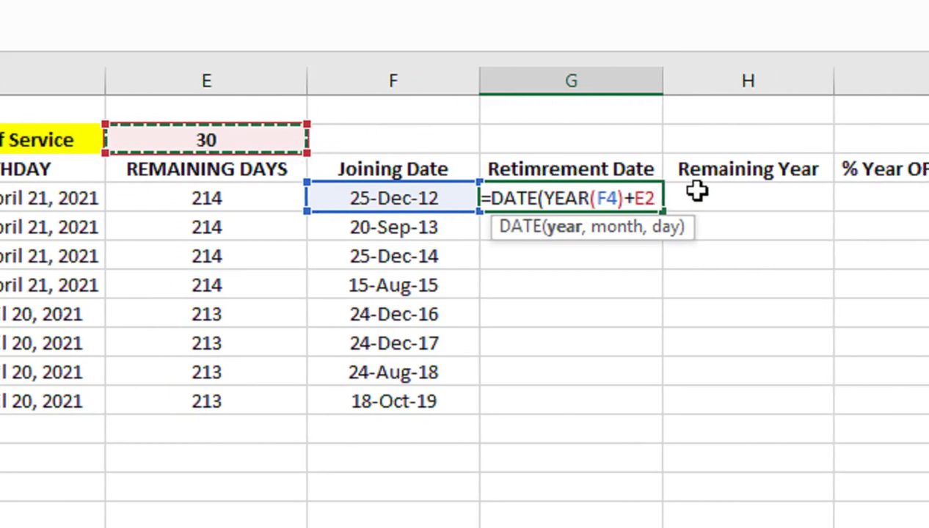
Finish it with MONTH(F4) and DAY(F4), giving Thursday, December 25, 2042.
{"action": "type", "text": ",month"}
{"action": "key", "text": "Tab"}
{"action": "key", "text": "Left"}
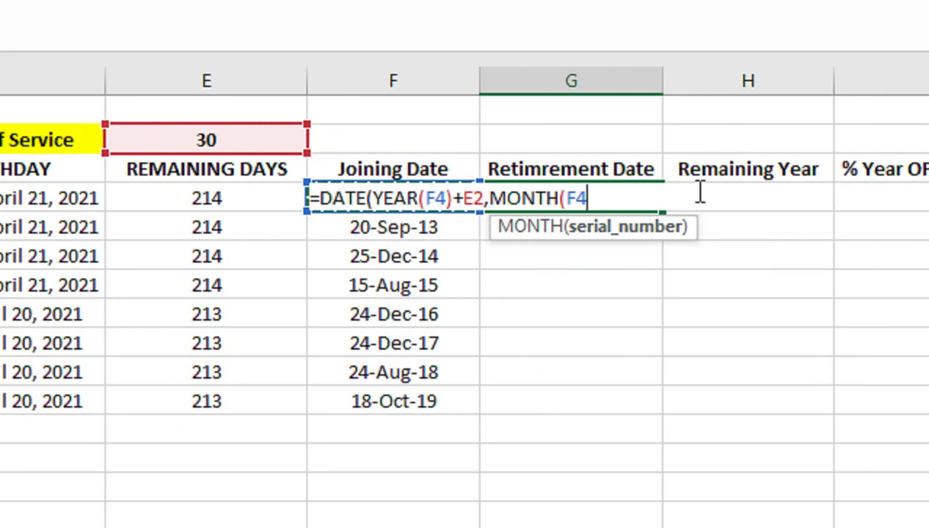
{"action": "type", "text": ")"}
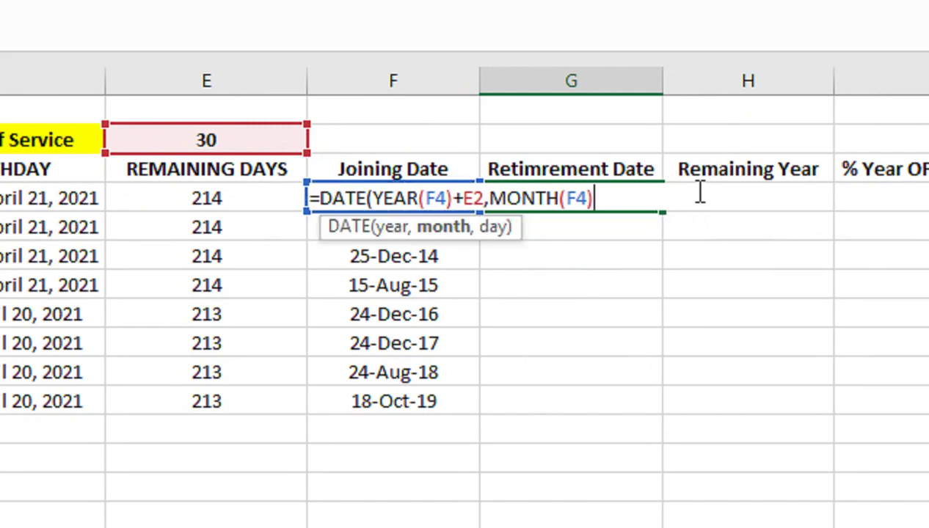
{"action": "type", "text": ",day"}
{"action": "key", "text": "Tab"}
{"action": "key", "text": "Left"}
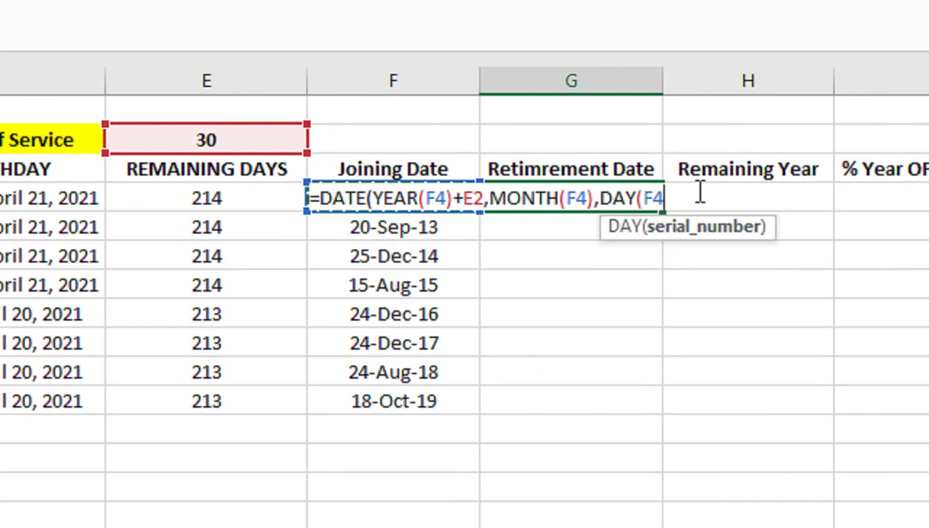
{"action": "type", "text": ")"}
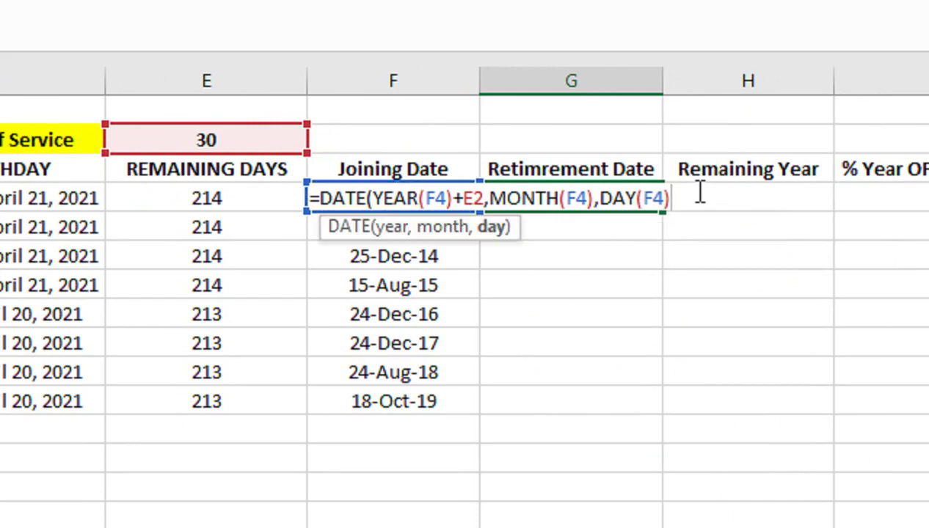
{"action": "type", "text": ")"}
{"action": "key", "text": "Return"}
{"action": "left_click", "coordinate": [696, 193]}
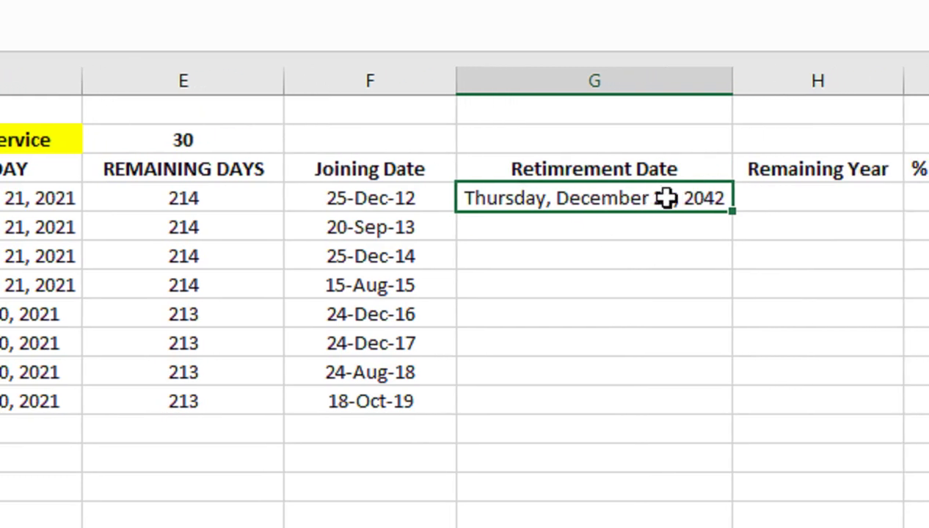
{"action": "double_click", "coordinate": [632, 188]}
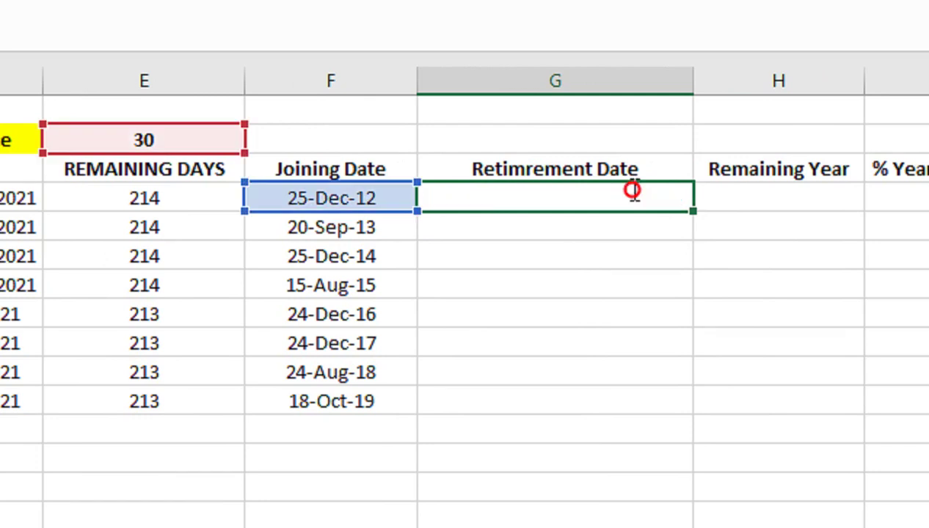
Make the E2 reference absolute in G4's formula and fill retirement dates down to G11.
{"action": "left_click", "coordinate": [427, 198]}
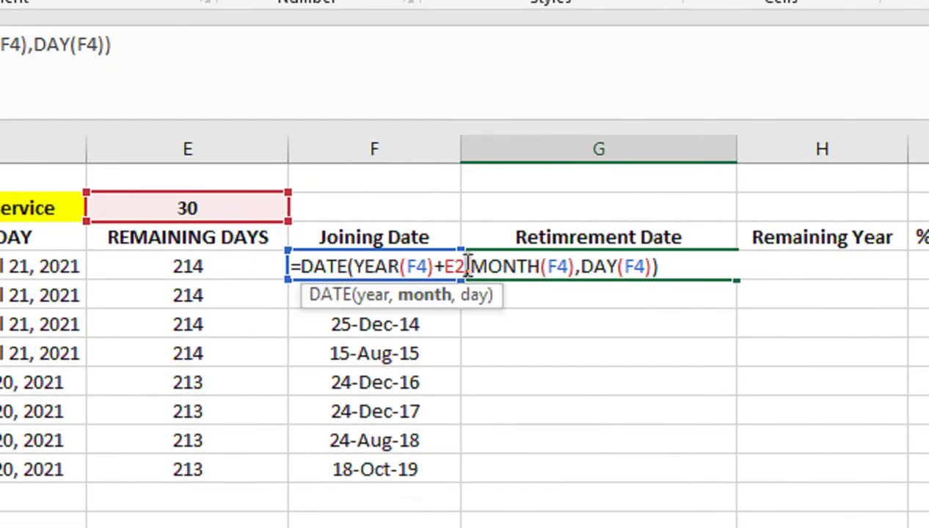
{"action": "key", "text": "Left"}
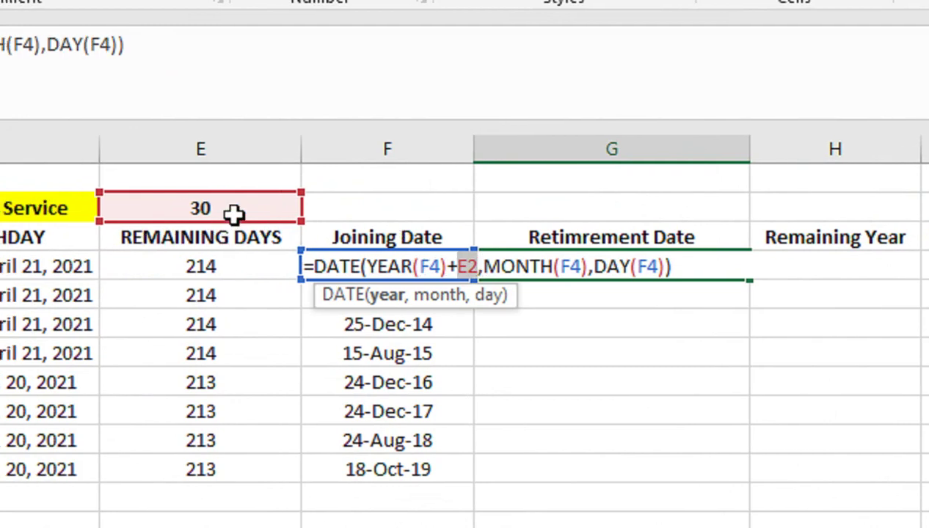
{"action": "key", "text": "F4"}
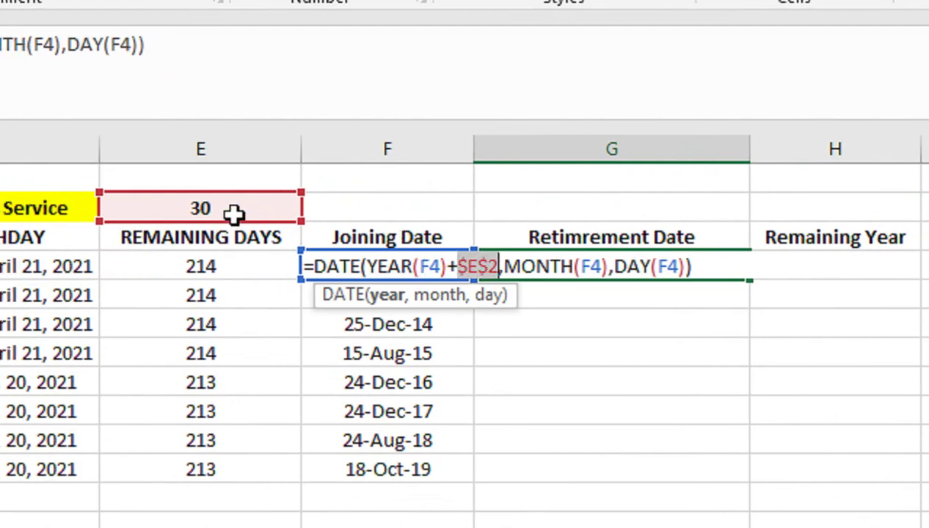
{"action": "key", "text": "Return"}
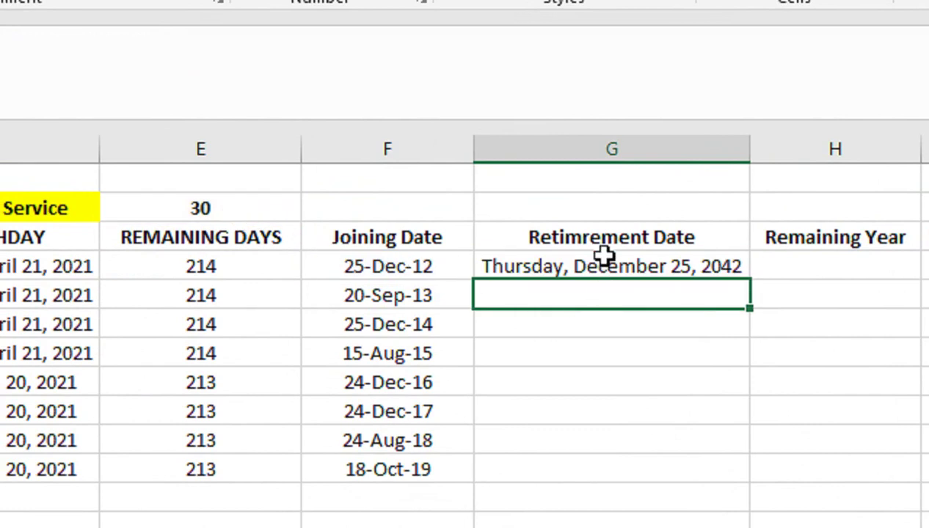
{"action": "double_click", "coordinate": [602, 253]}
{"action": "key", "text": "Return"}
{"action": "left_click", "coordinate": [662, 268]}
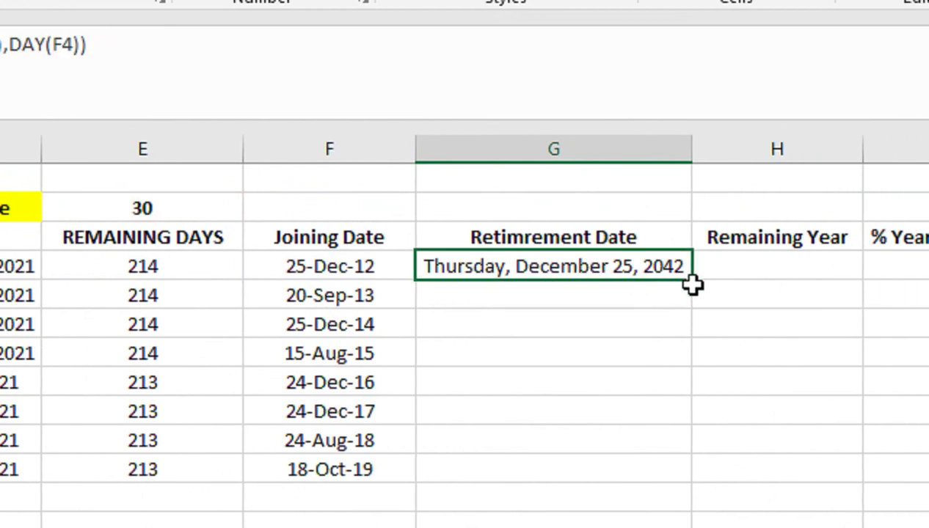
{"action": "double_click", "coordinate": [691, 281]}
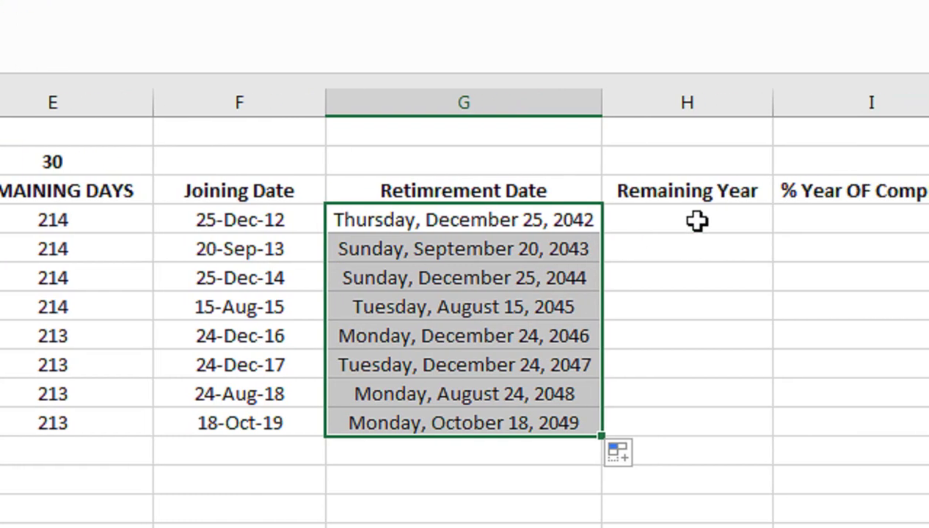
{"action": "left_click", "coordinate": [696, 221]}
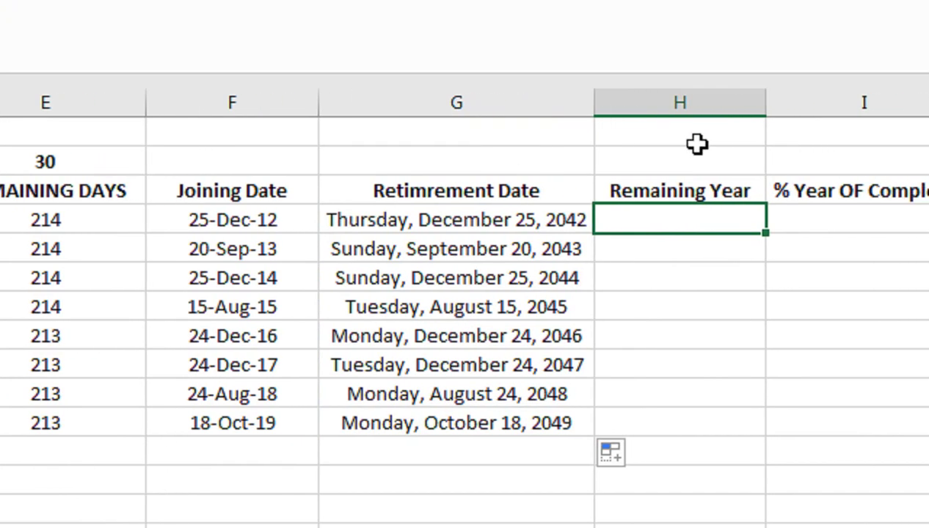
Enter =DATEDIF($B$2,G4,"Y") in H4 for the first employee's remaining years.
{"action": "type", "text": "=da"}
{"action": "key", "text": "BackSpace"}
{"action": "type", "text": "a"}
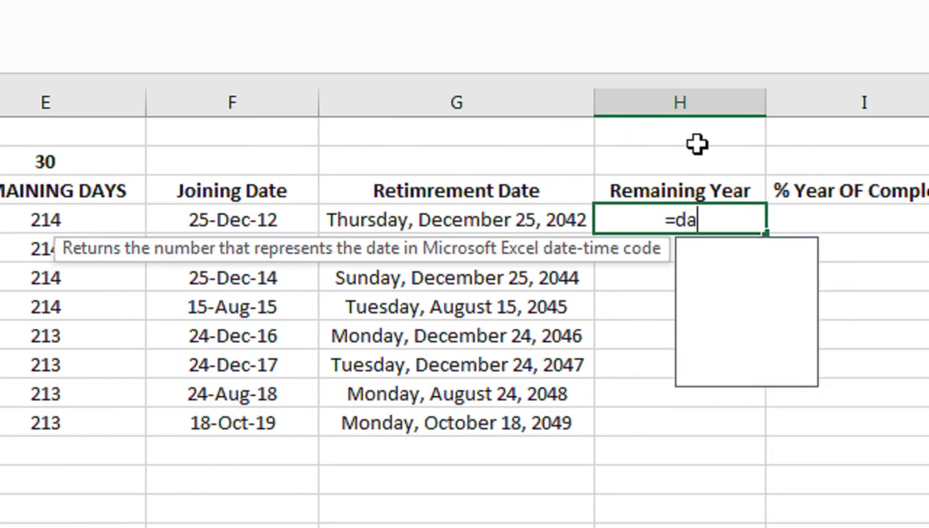
{"action": "type", "text": "tedif("}
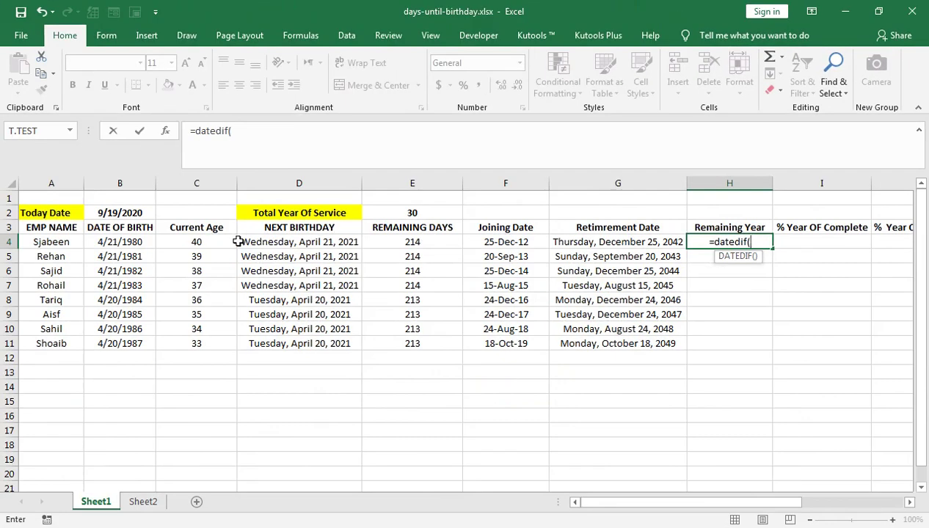
{"action": "left_click", "coordinate": [143, 217]}
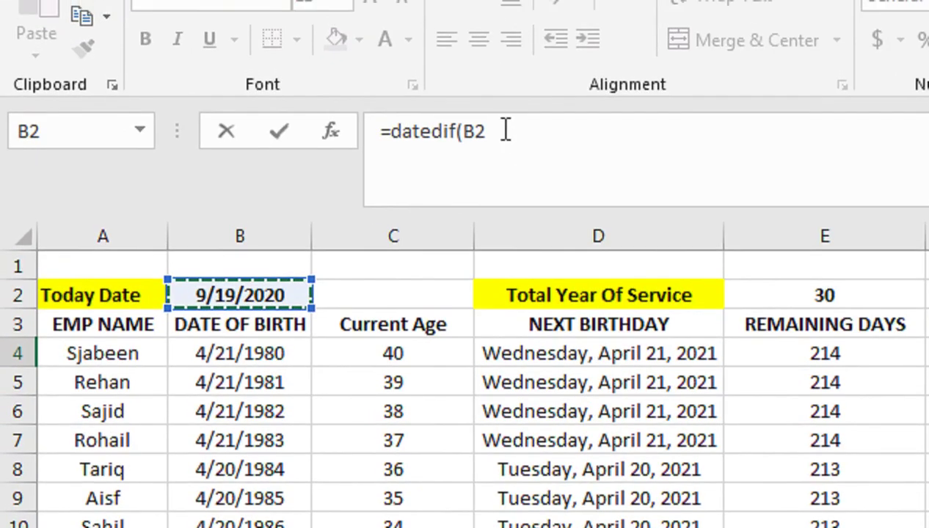
{"action": "key", "text": "F4"}
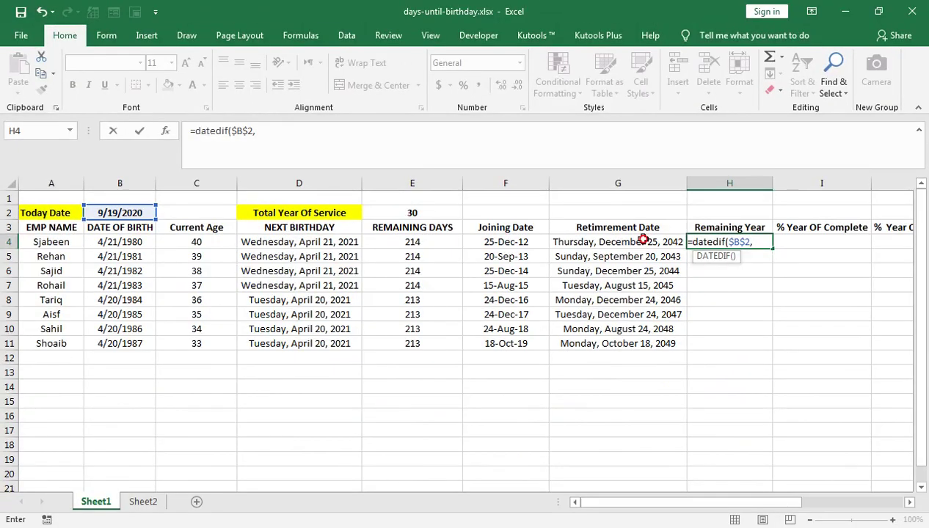
{"action": "left_click", "coordinate": [586, 242]}
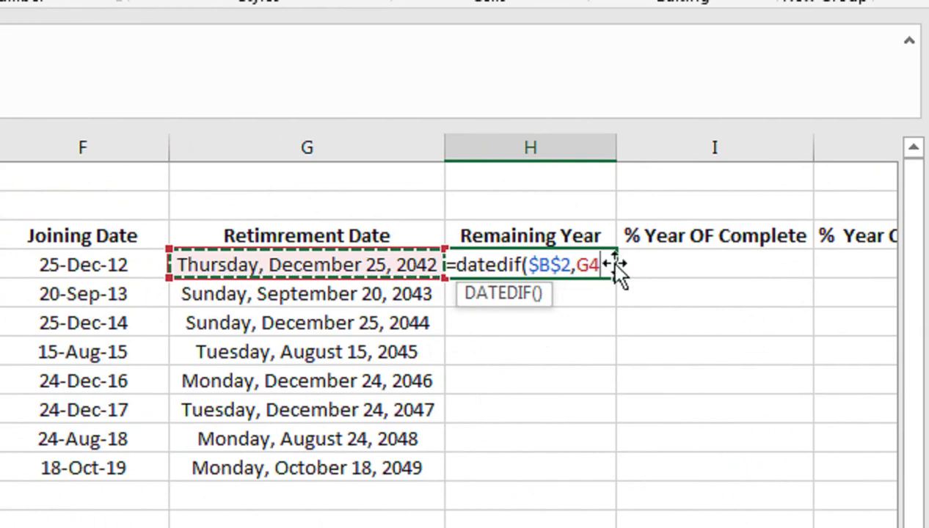
{"action": "type", "text": ","}
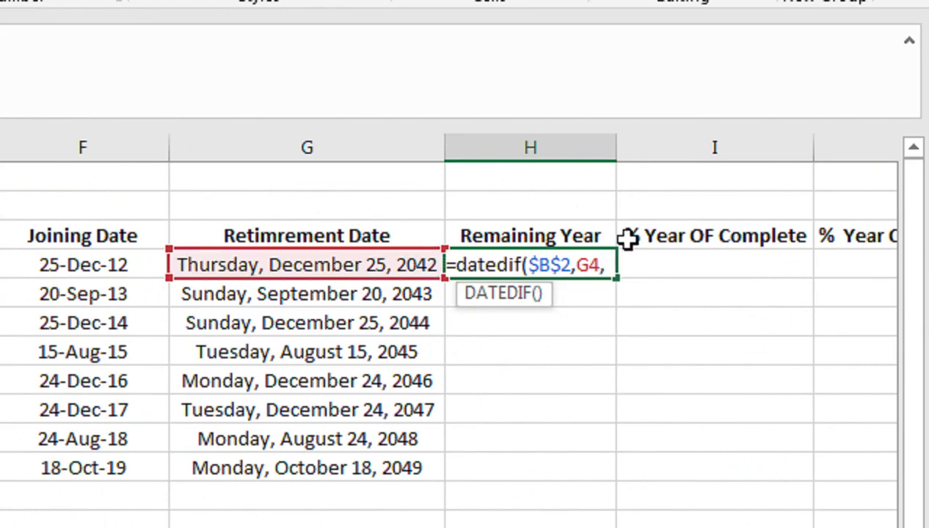
{"action": "type", "text": "\"Y"}
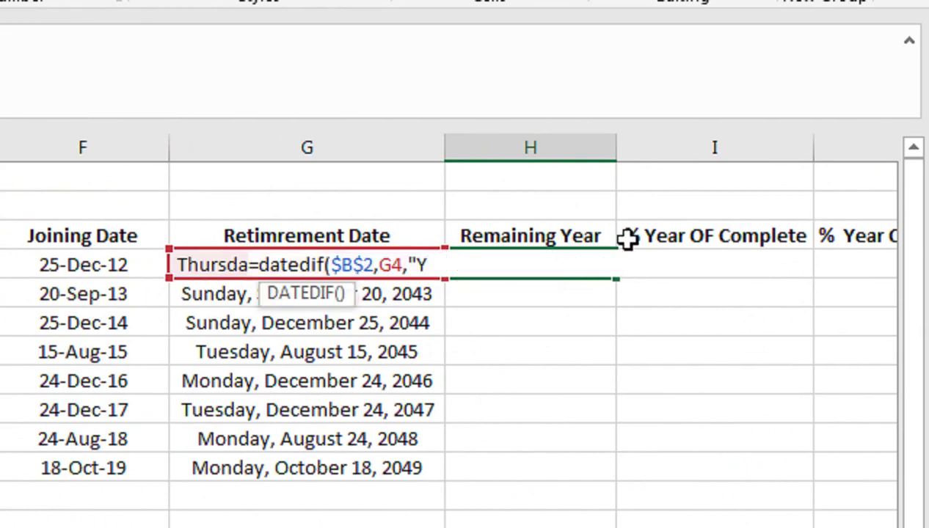
{"action": "type", "text": ")"}
{"action": "key", "text": "Return"}
Copy the remaining-years formula down to H11, showing 22 through 29.
{"action": "left_click", "coordinate": [600, 244]}
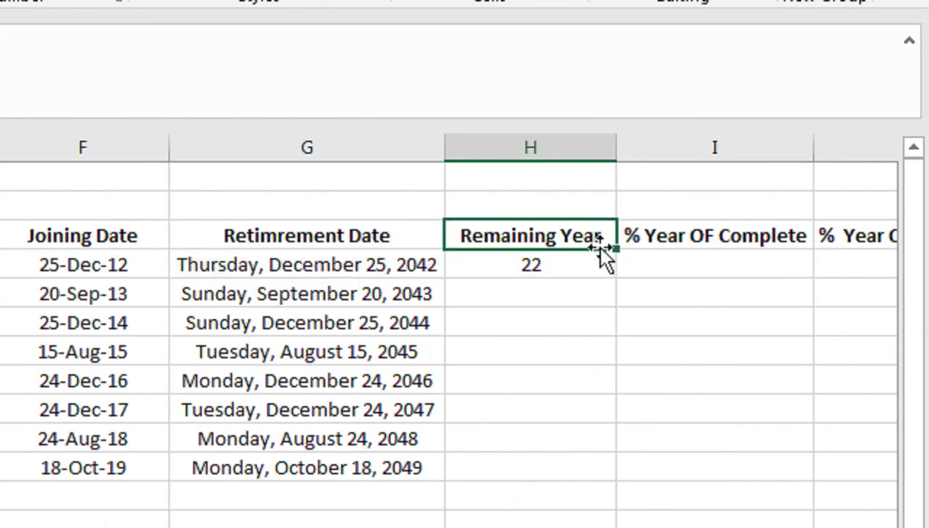
{"action": "left_click", "coordinate": [532, 282]}
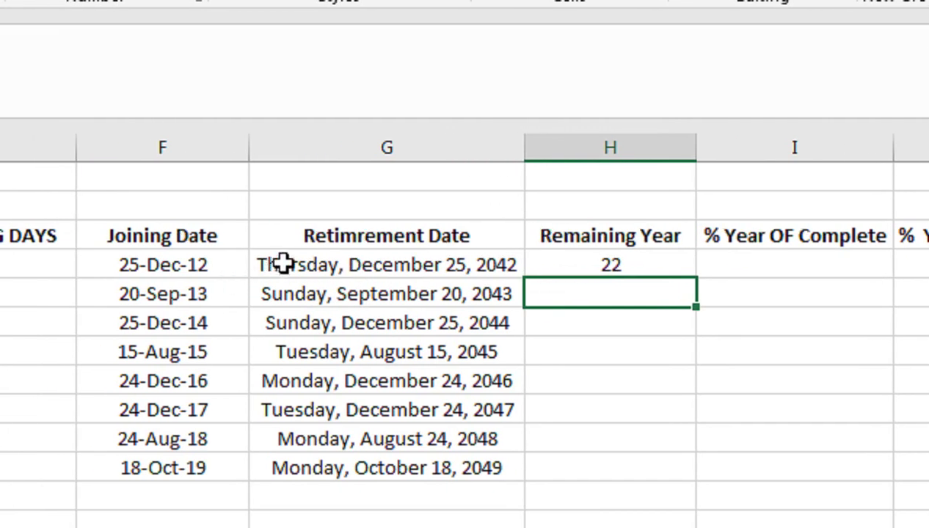
{"action": "left_click", "coordinate": [563, 265]}
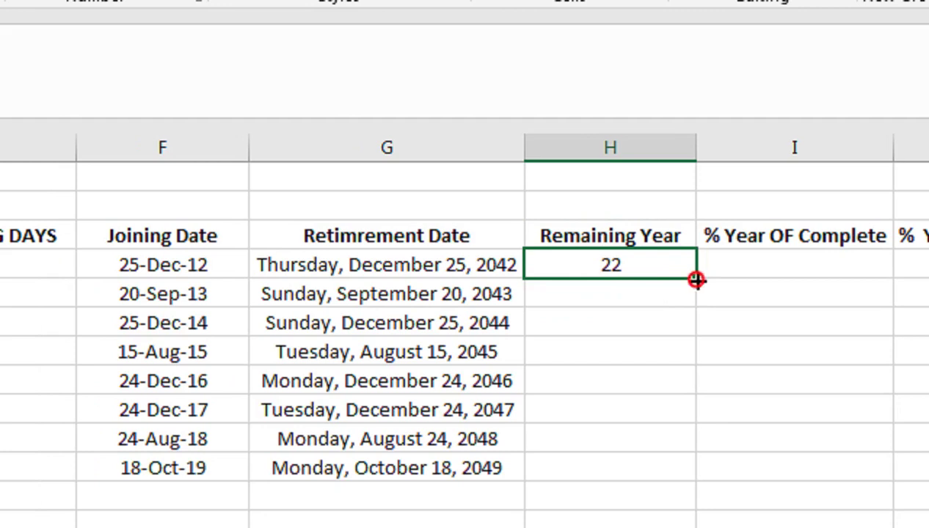
{"action": "double_click", "coordinate": [696, 280]}
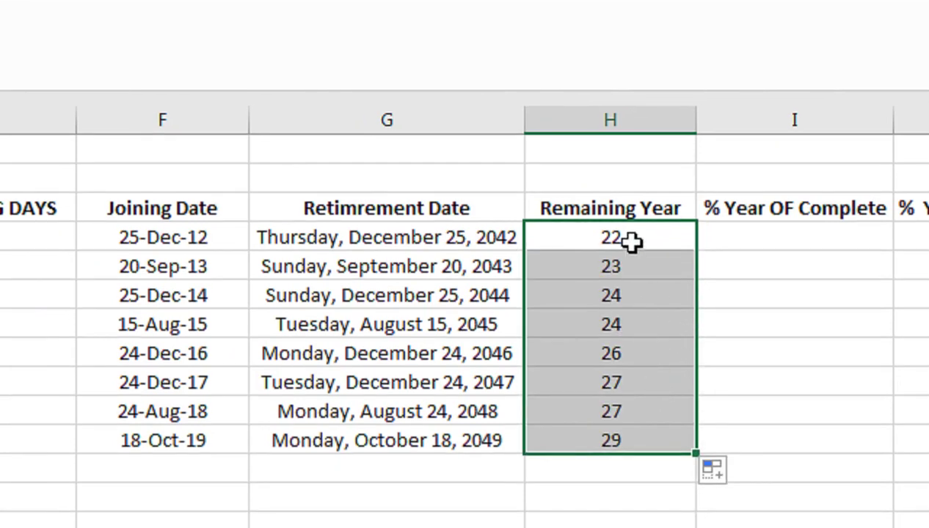
{"action": "double_click", "coordinate": [631, 243]}
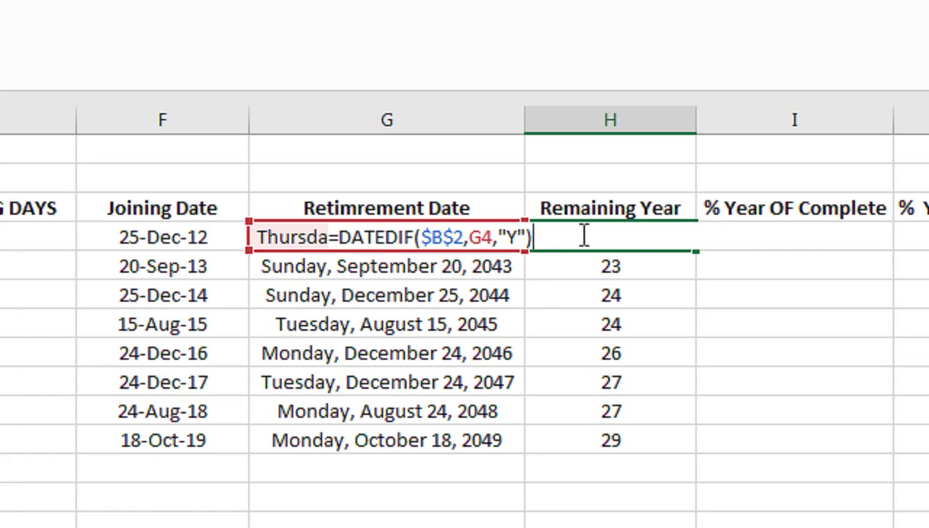
{"action": "key", "text": "Return"}
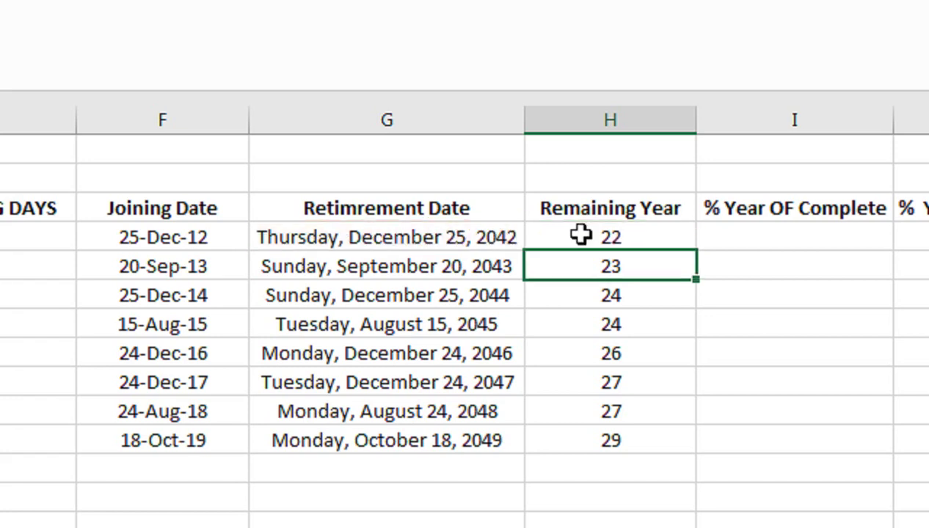
{"action": "left_click", "coordinate": [732, 235]}
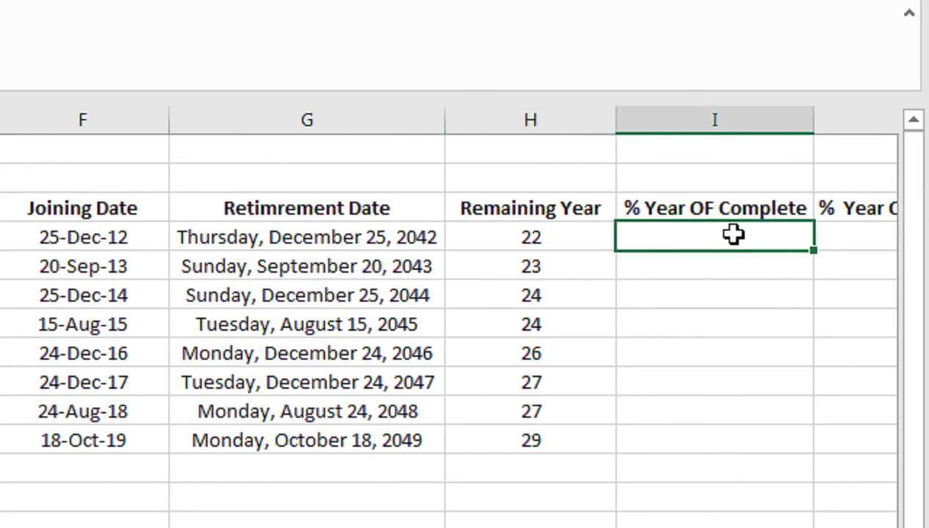
{"action": "key", "text": "Right"}
{"action": "key", "text": "Left"}
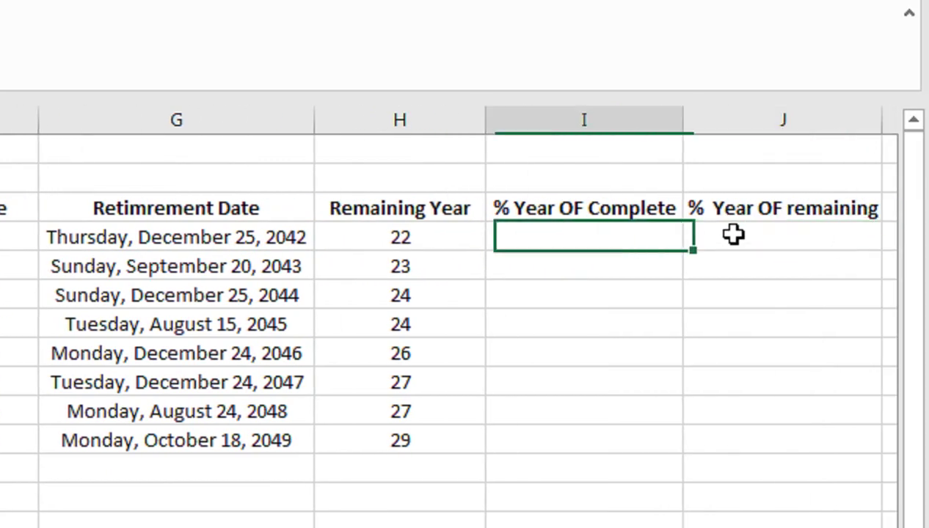
{"action": "key", "text": "Right"}
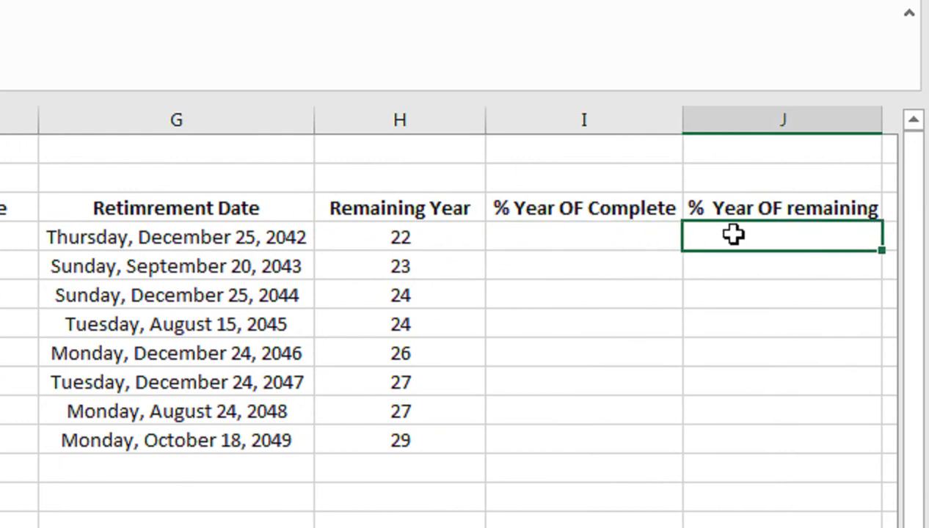
{"action": "key", "text": "Left"}
{"action": "key", "text": "Right"}
{"action": "key", "text": "Left"}
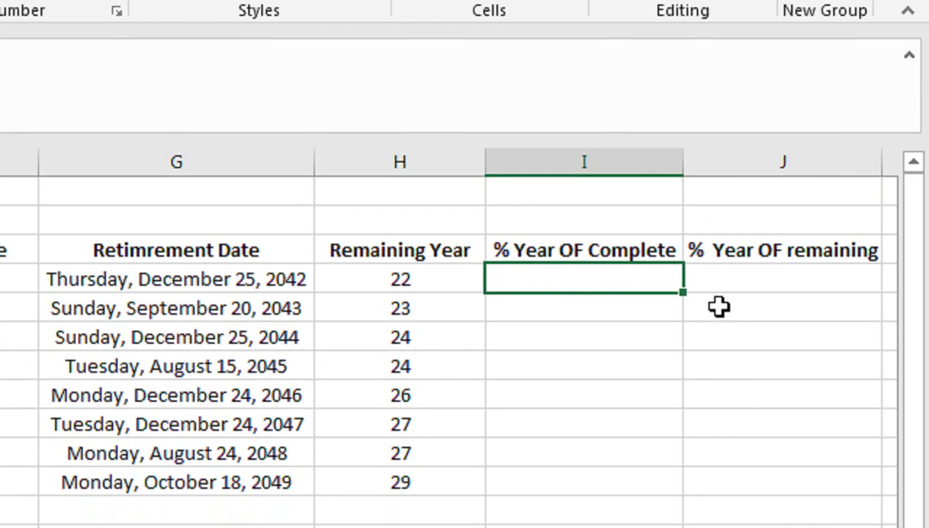
Start a YEARFRAC formula in I4 built on the year of the joining date in F4.
{"action": "type", "text": "=yea"}
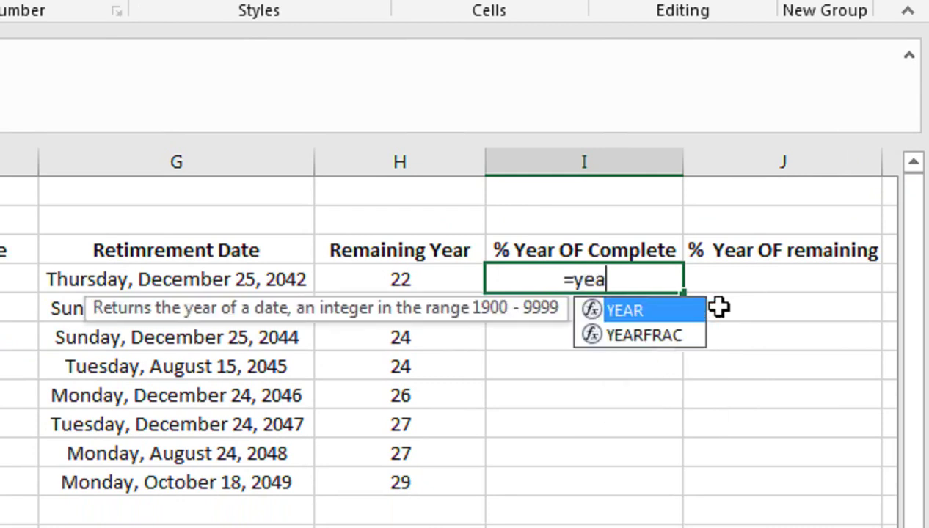
{"action": "key", "text": "Down"}
{"action": "key", "text": "Tab"}
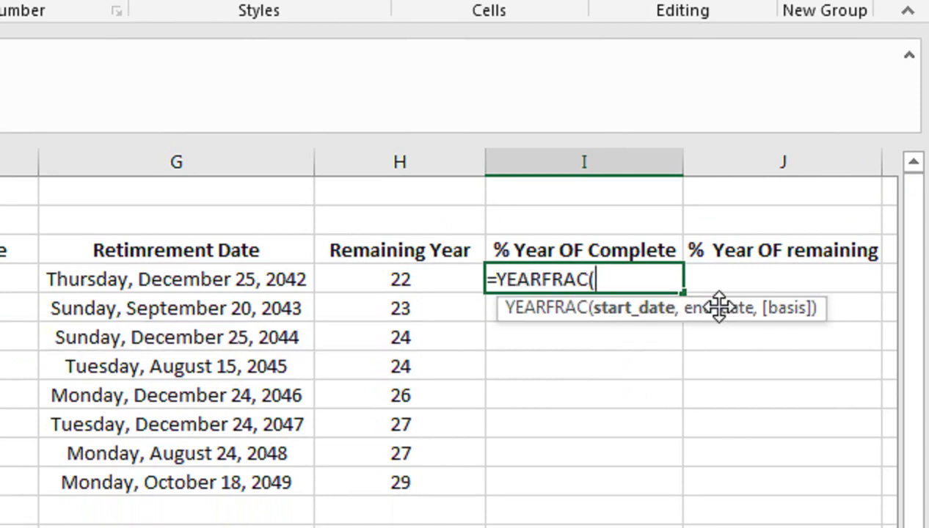
{"action": "type", "text": "year"}
{"action": "key", "text": "Tab"}
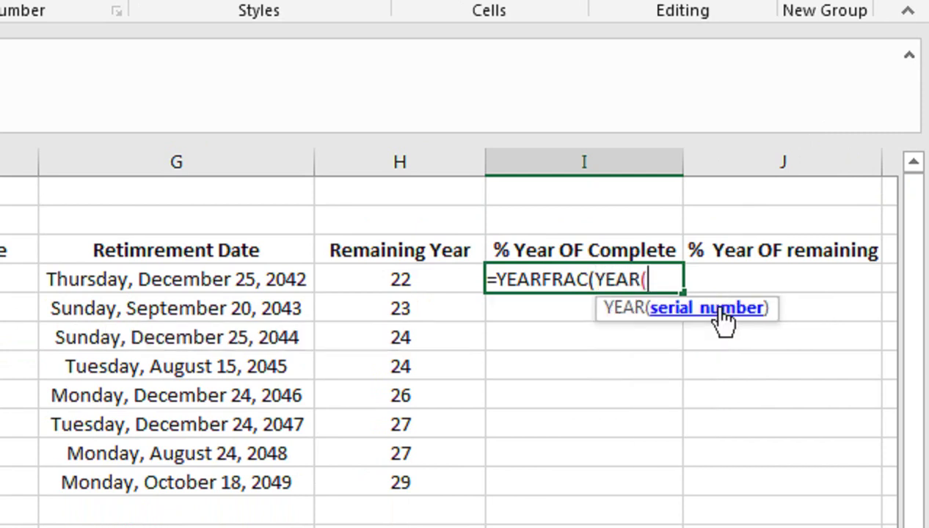
{"action": "key", "text": "Left"}
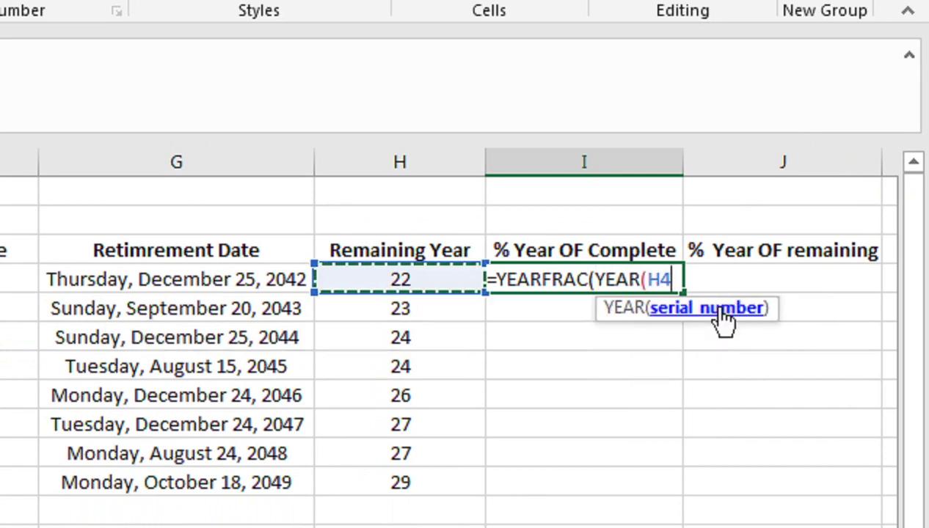
{"action": "left_click", "coordinate": [210, 284]}
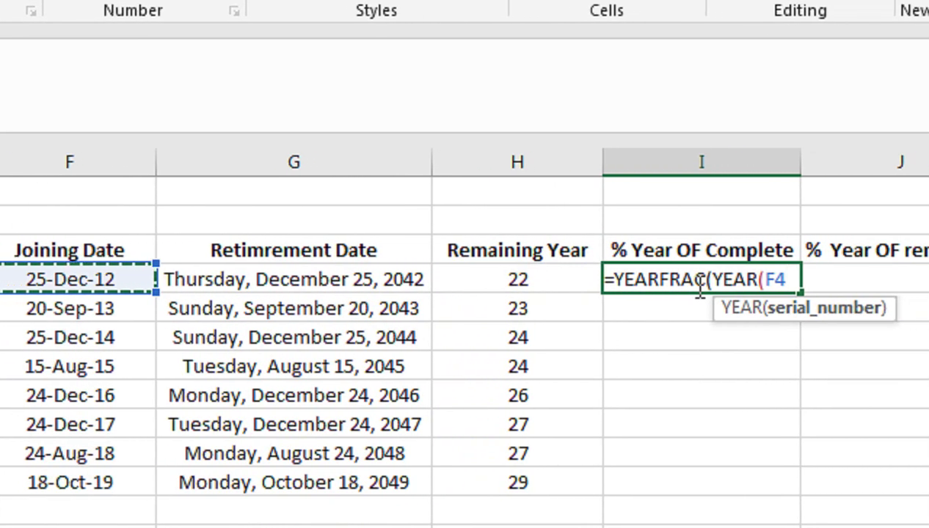
{"action": "type", "text": ")"}
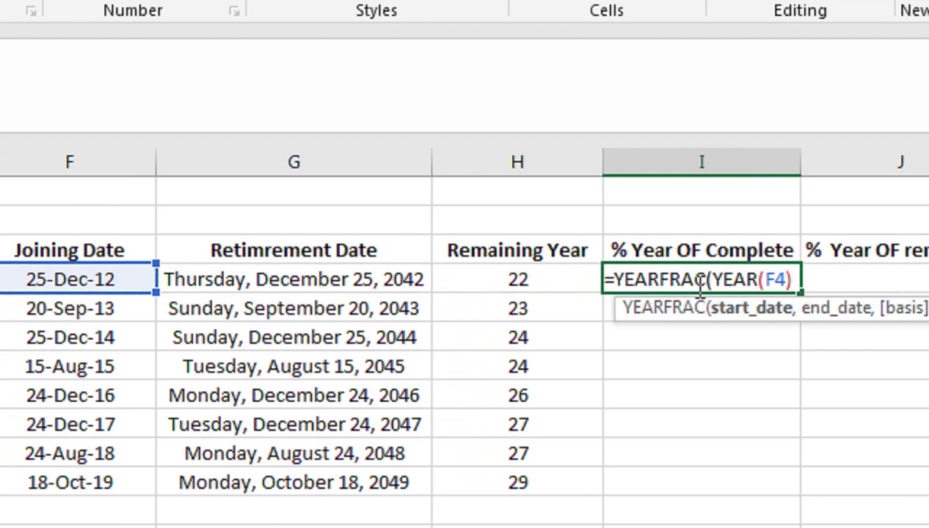
{"action": "type", "text": ","}
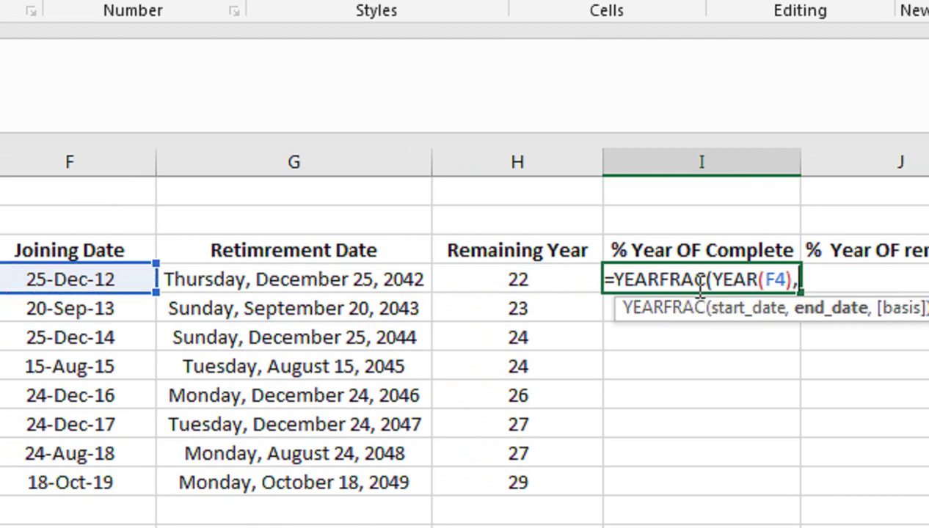
{"action": "type", "text": "1"}
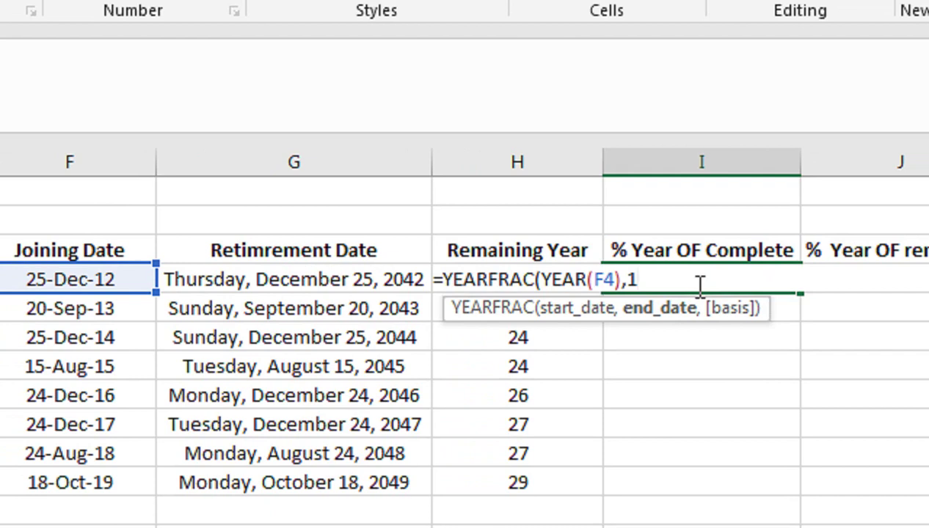
{"action": "type", "text": ","}
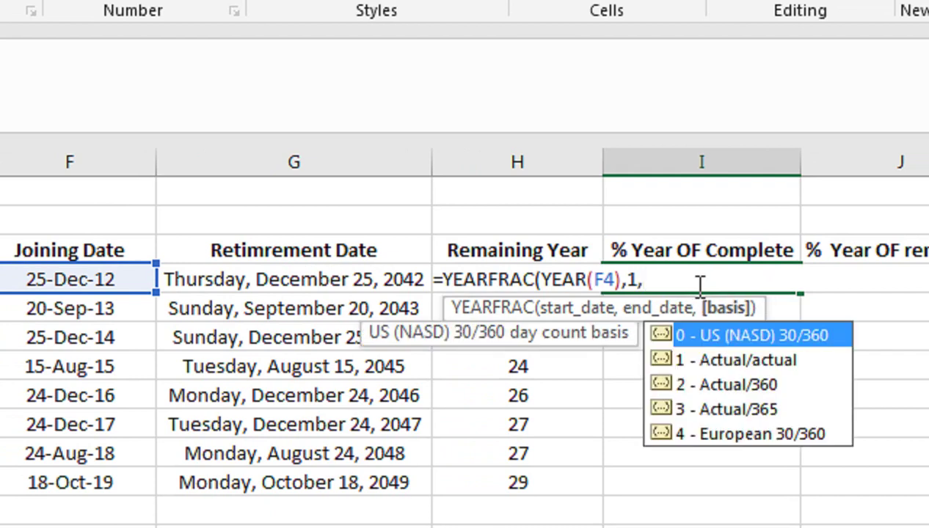
{"action": "key", "text": "Down"}
{"action": "key", "text": "Tab"}
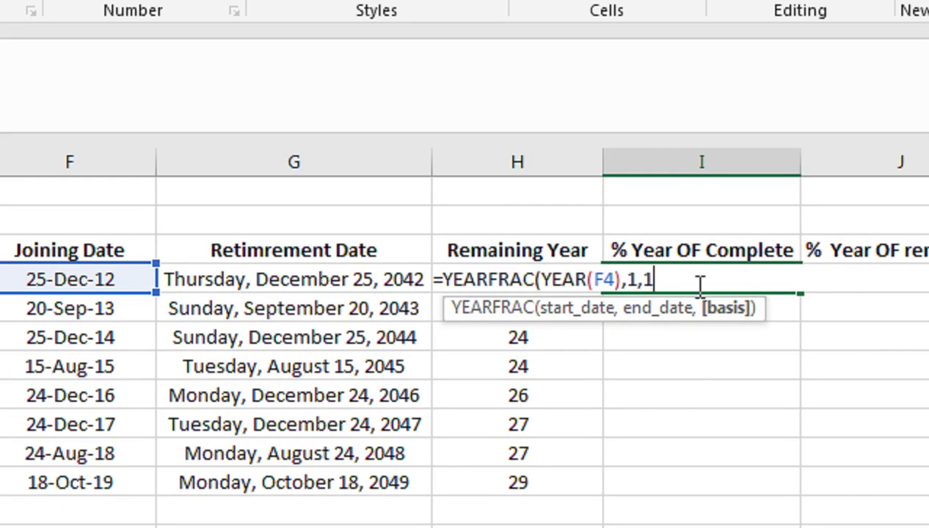
{"action": "type", "text": ")"}
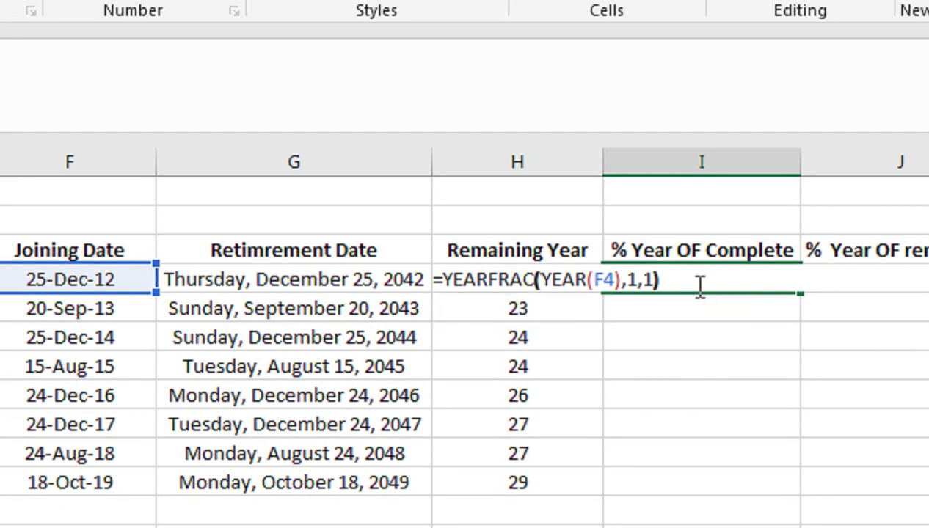
{"action": "type", "text": ","}
Complete I4 as =YEARFRAC(DATE(YEAR(F4),1,1),F4), giving 98%.
{"action": "left_click", "coordinate": [543, 279]}
{"action": "type", "text": "dat"}
{"action": "key", "text": "Tab"}
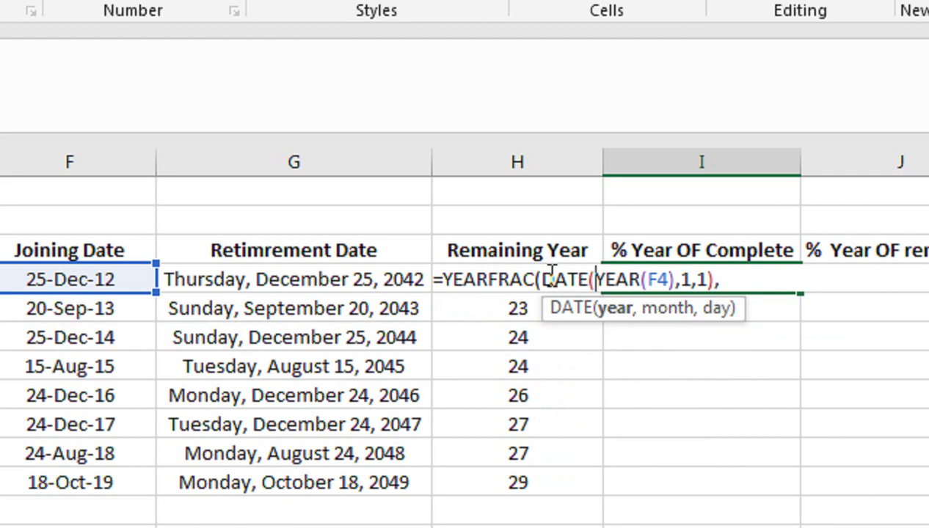
{"action": "left_click", "coordinate": [657, 279]}
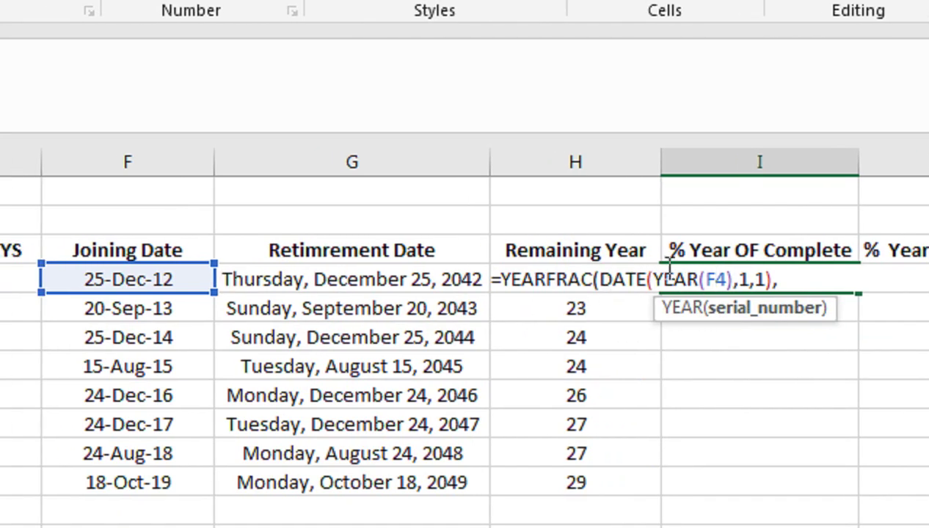
{"action": "left_click", "coordinate": [648, 286]}
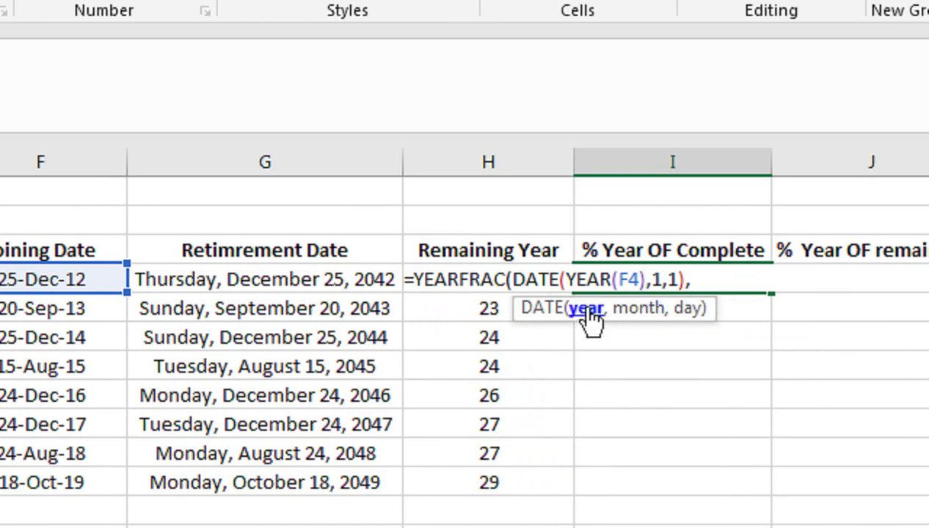
{"action": "left_click", "coordinate": [679, 278]}
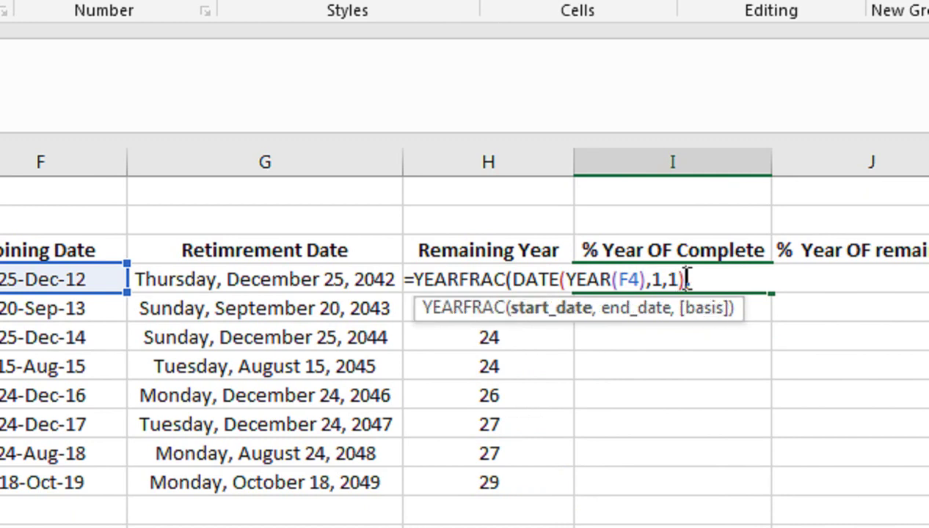
{"action": "type", "text": ","}
{"action": "left_click", "coordinate": [699, 278]}
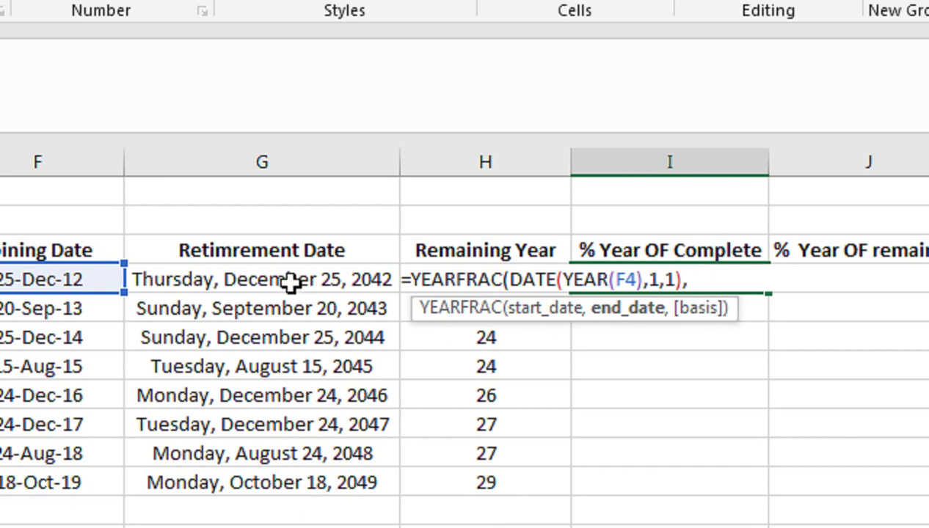
{"action": "scroll", "coordinate": [293, 288], "scroll_direction": "left", "scroll_amount": 3}
{"action": "left_click", "coordinate": [232, 281]}
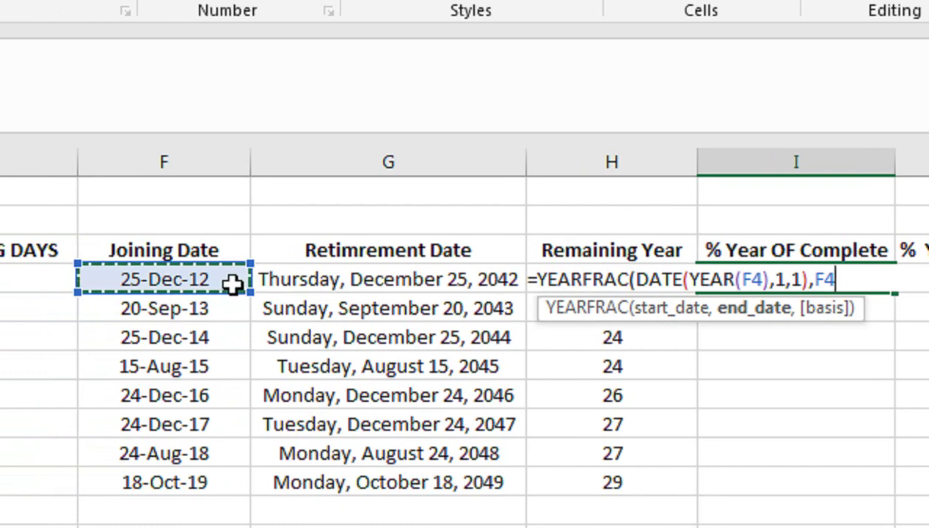
{"action": "type", "text": ")"}
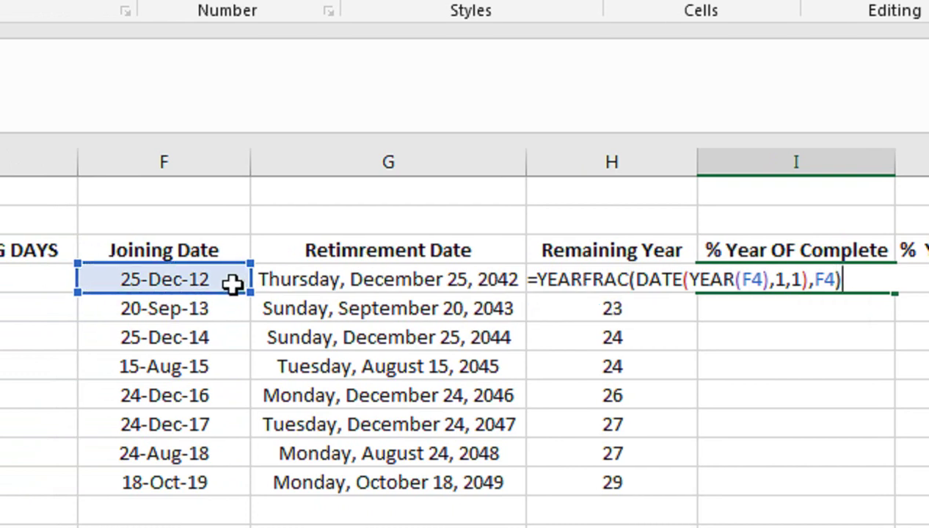
{"action": "key", "text": "Return"}
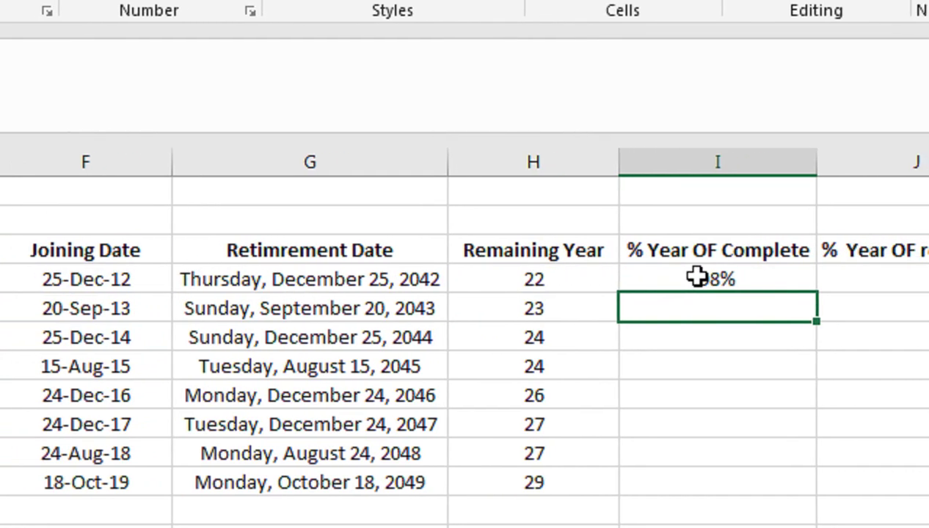
Fill the year-complete formula from I4 down to I11.
{"action": "left_click", "coordinate": [695, 277]}
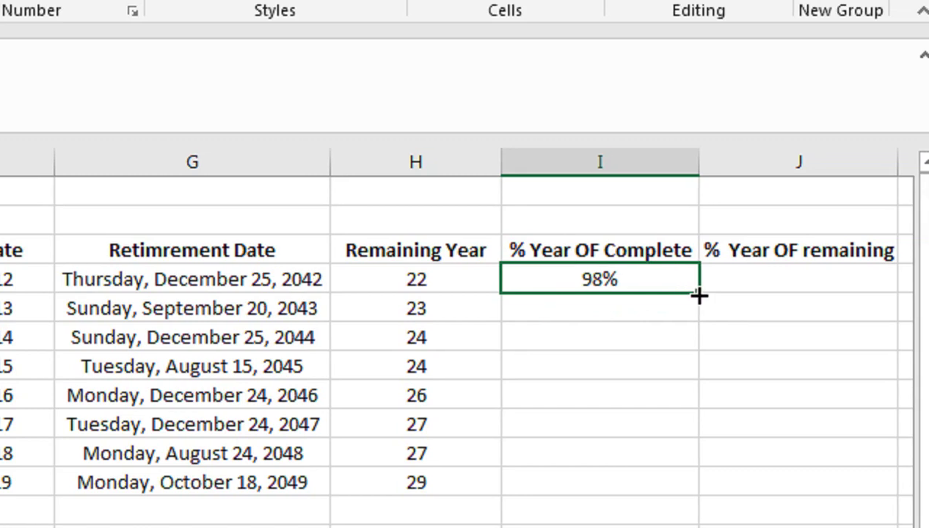
{"action": "double_click", "coordinate": [698, 294]}
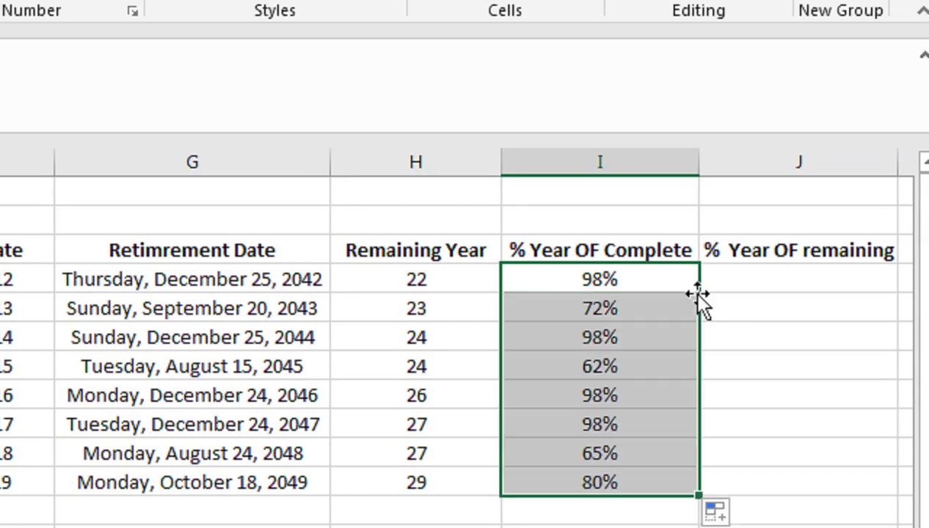
{"action": "left_click", "coordinate": [693, 286]}
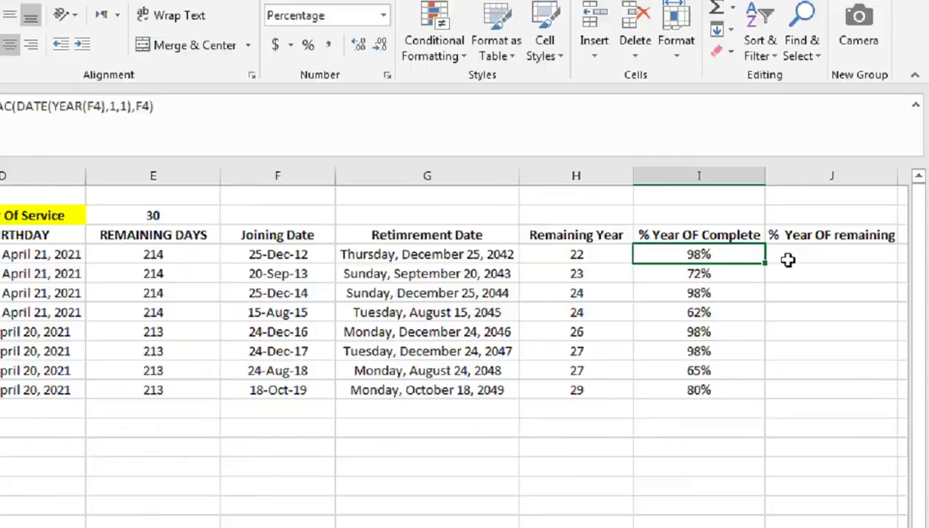
Change the first joining date in F4 to 6/15/2015 (15-Jun-15).
{"action": "key", "text": "Left"}
{"action": "key", "text": "Left"}
{"action": "key", "text": "Left"}
{"action": "key", "text": "Left"}
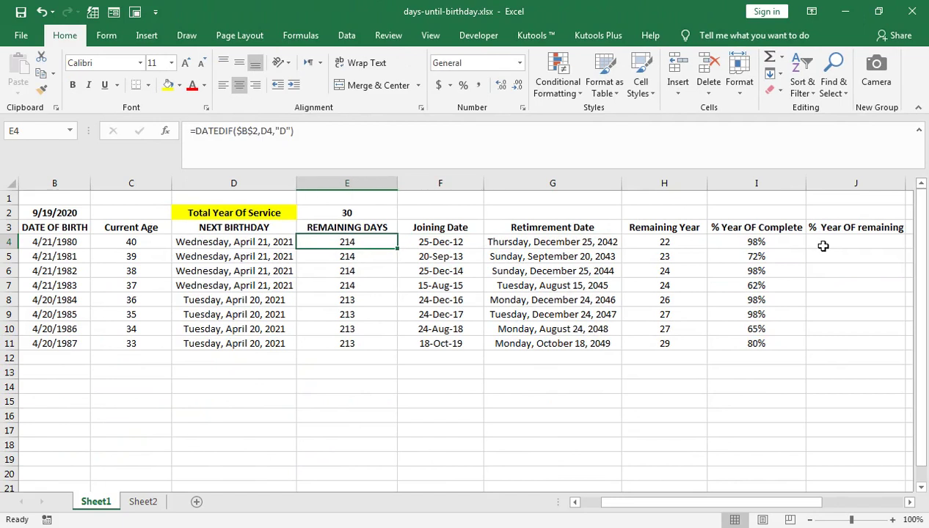
{"action": "key", "text": "Right"}
{"action": "key", "text": "F2"}
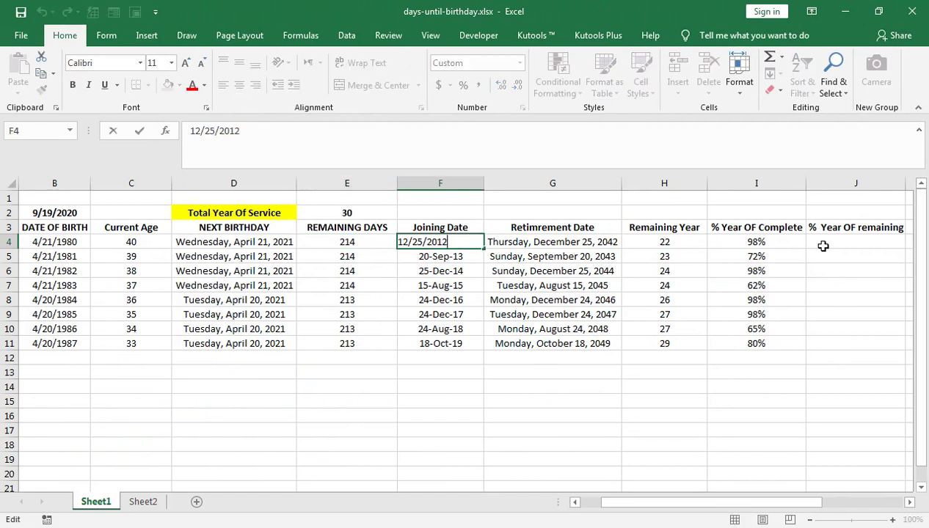
{"action": "key", "text": "BackSpace"}
{"action": "type", "text": "5"}
{"action": "key", "text": "Left"}
{"action": "key", "text": "Left"}
{"action": "key", "text": "BackSpace"}
{"action": "key", "text": "BackSpace"}
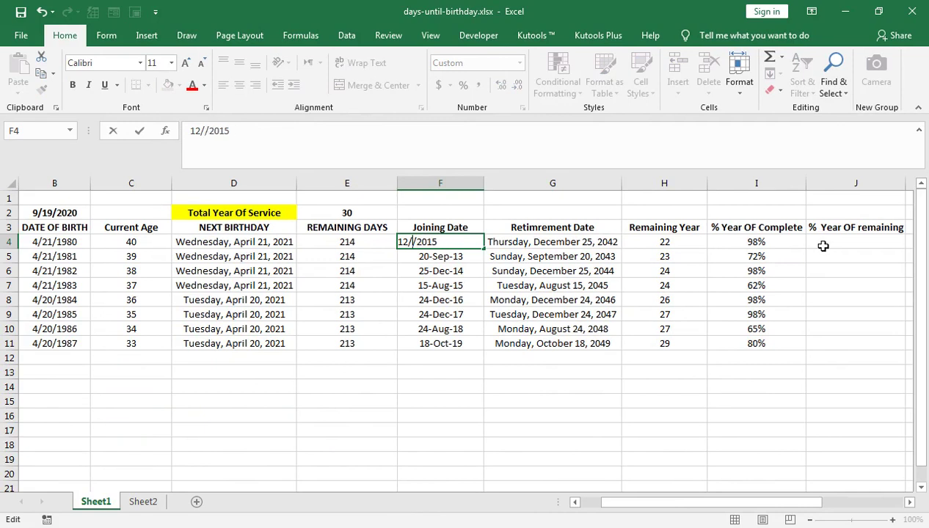
{"action": "type", "text": "5"}
{"action": "key", "text": "BackSpace"}
{"action": "type", "text": "15"}
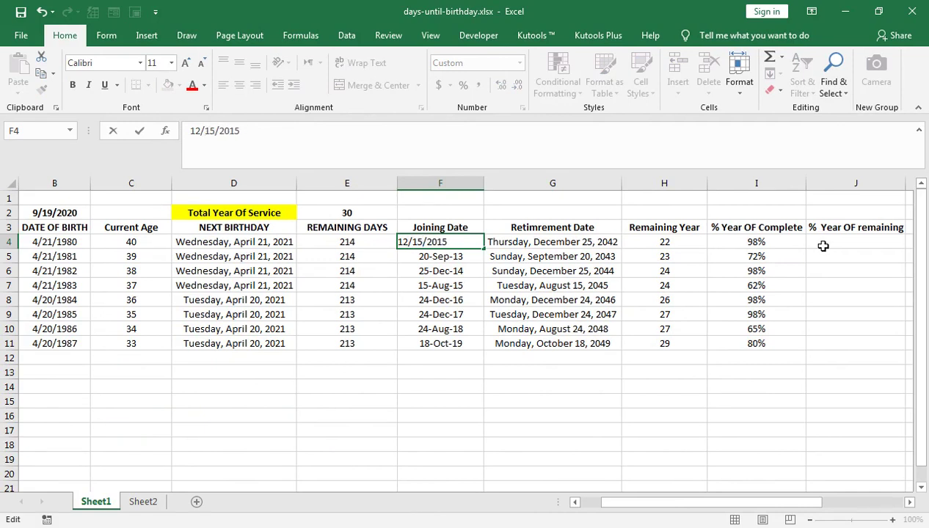
{"action": "key", "text": "BackSpace"}
{"action": "key", "text": "BackSpace"}
{"action": "type", "text": "6"}
{"action": "key", "text": "ctrl+Return"}
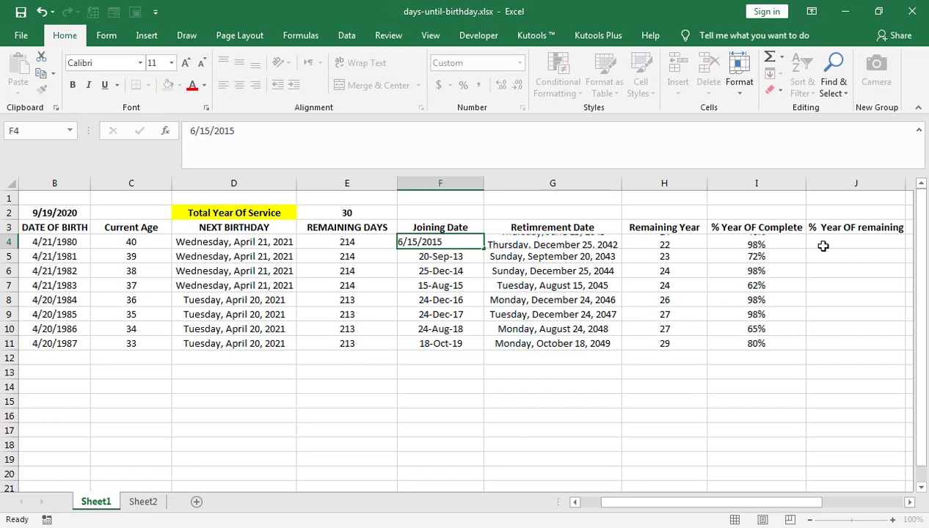
{"action": "key", "text": "Return"}
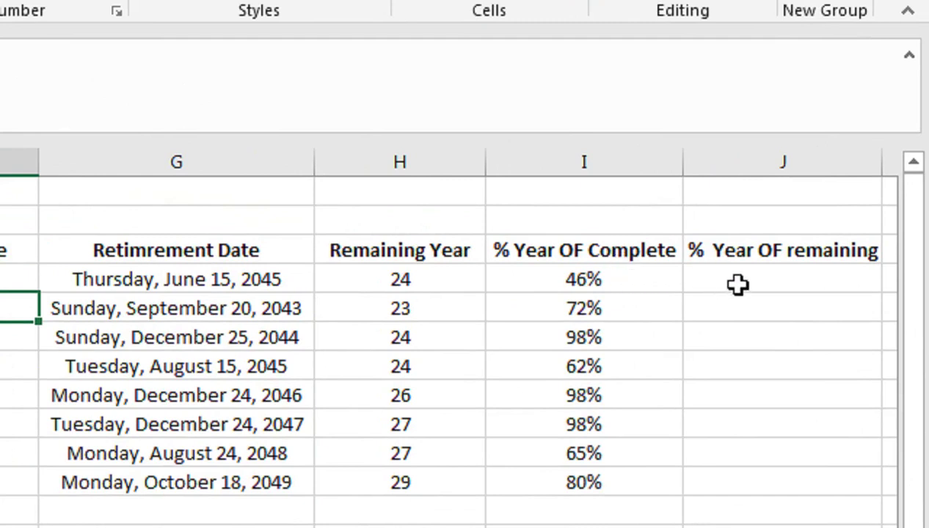
Review the YEARFRAC formula in I4, which now shows 46%.
{"action": "double_click", "coordinate": [591, 279]}
{"action": "left_click", "coordinate": [585, 279]}
{"action": "left_click", "coordinate": [555, 279]}
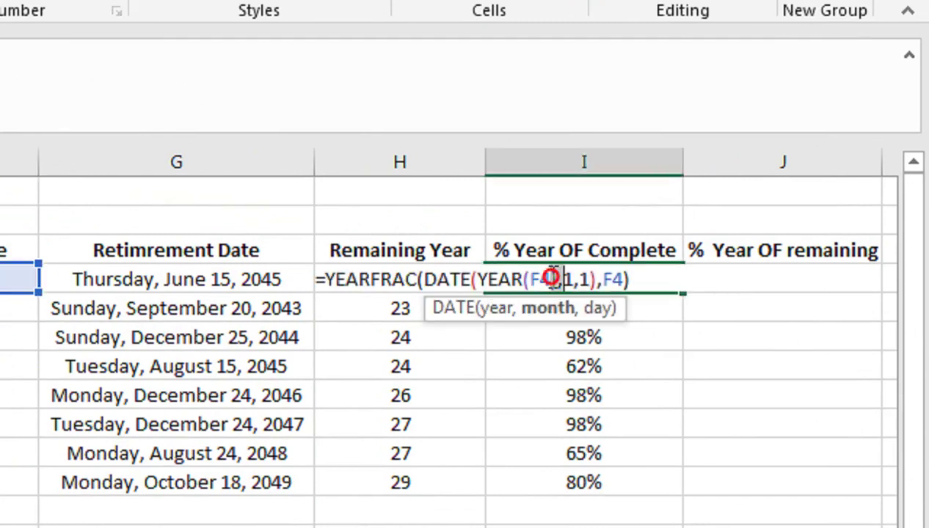
{"action": "key", "text": "shift+Home"}
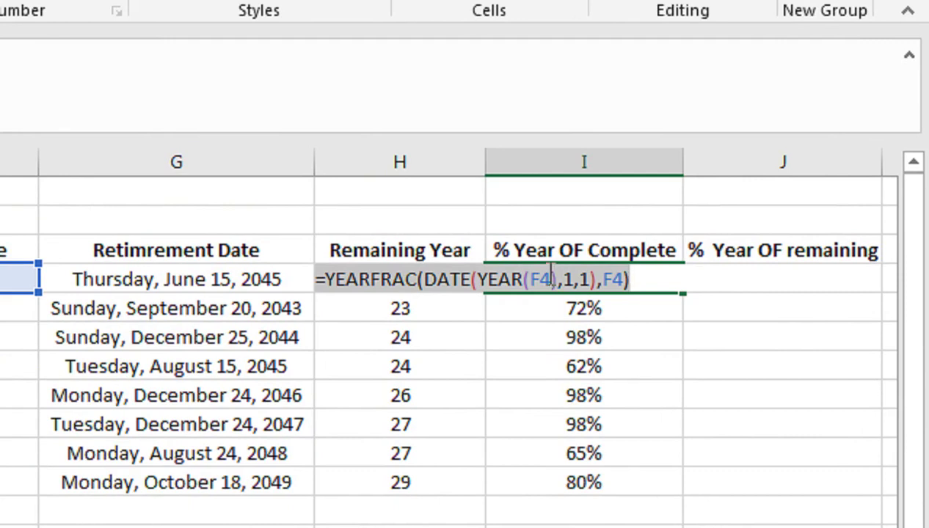
{"action": "key", "text": "Tab"}
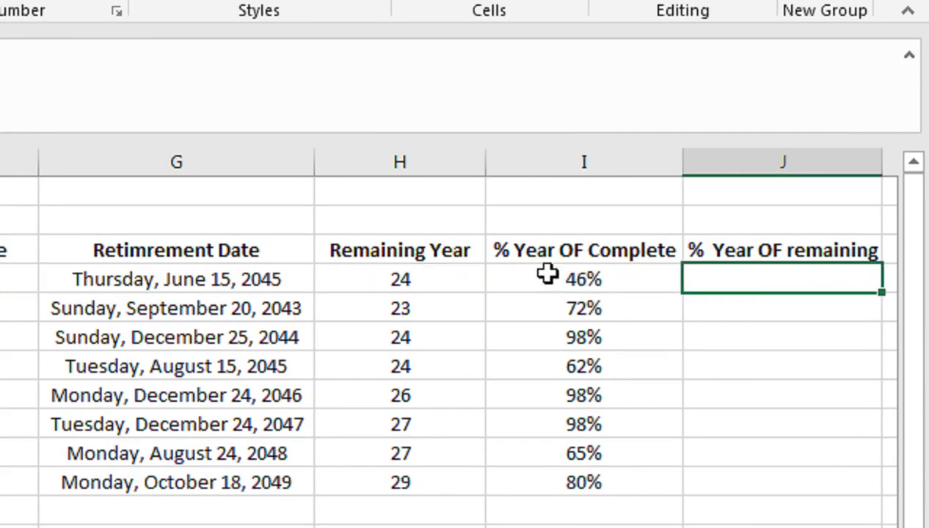
Set J4 to =1-YEARFRAC(DATE(YEAR(F4),1,1),F4) and fill it down to J11.
{"action": "type", "text": "46%"}
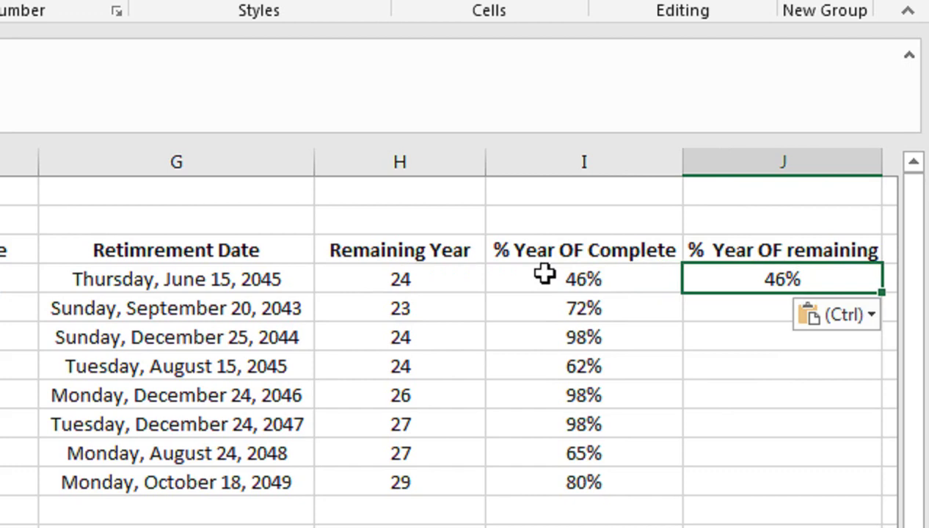
{"action": "key", "text": "F2"}
{"action": "left_click", "coordinate": [676, 278]}
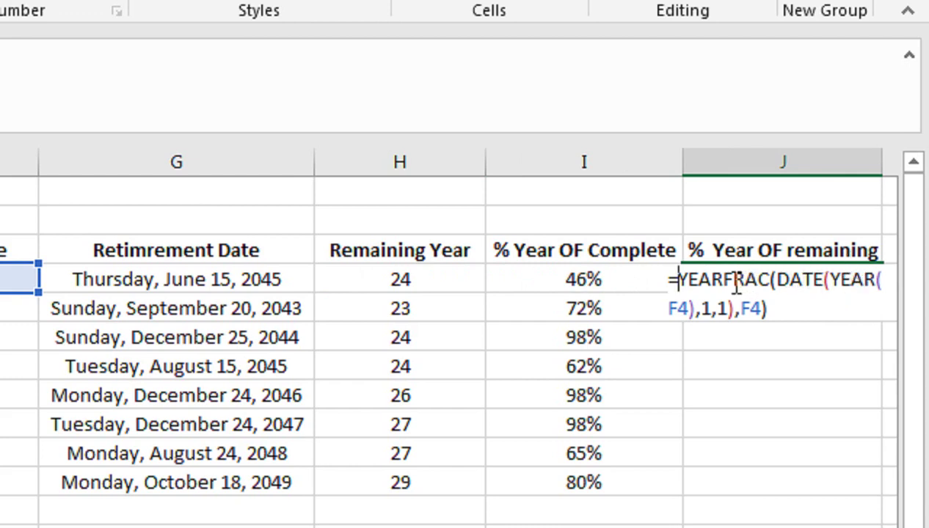
{"action": "type", "text": "1"}
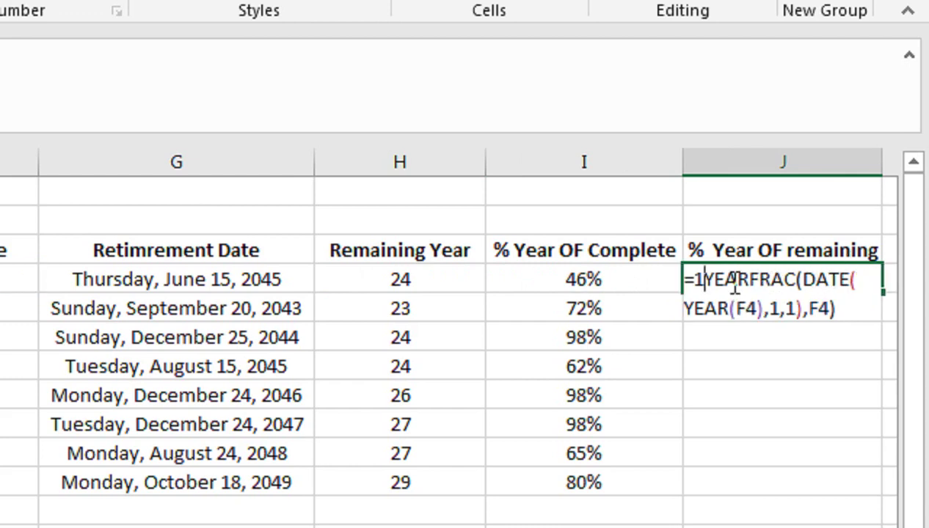
{"action": "type", "text": "-"}
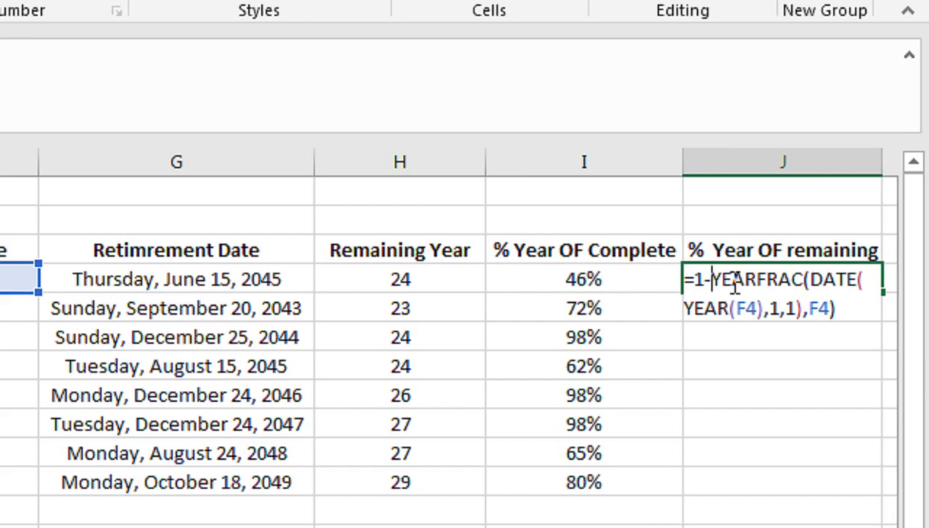
{"action": "key", "text": "Return"}
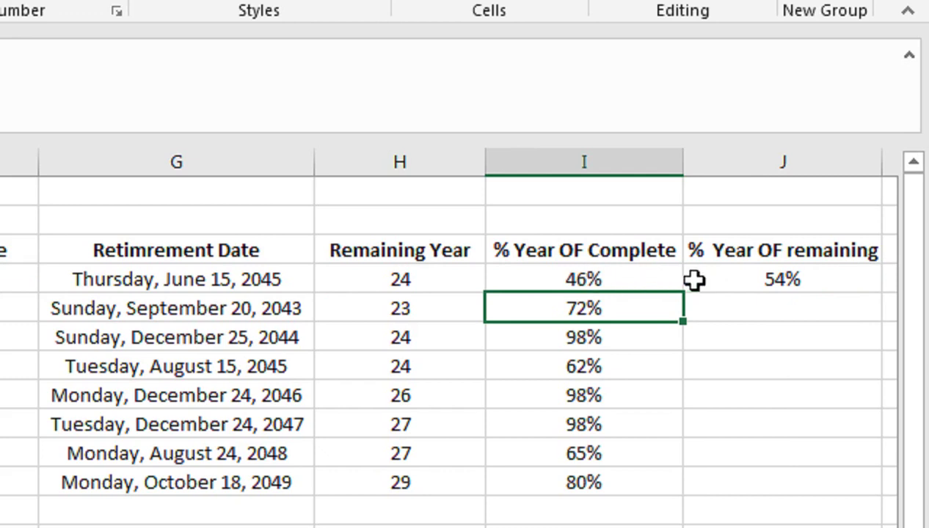
{"action": "left_click", "coordinate": [739, 279]}
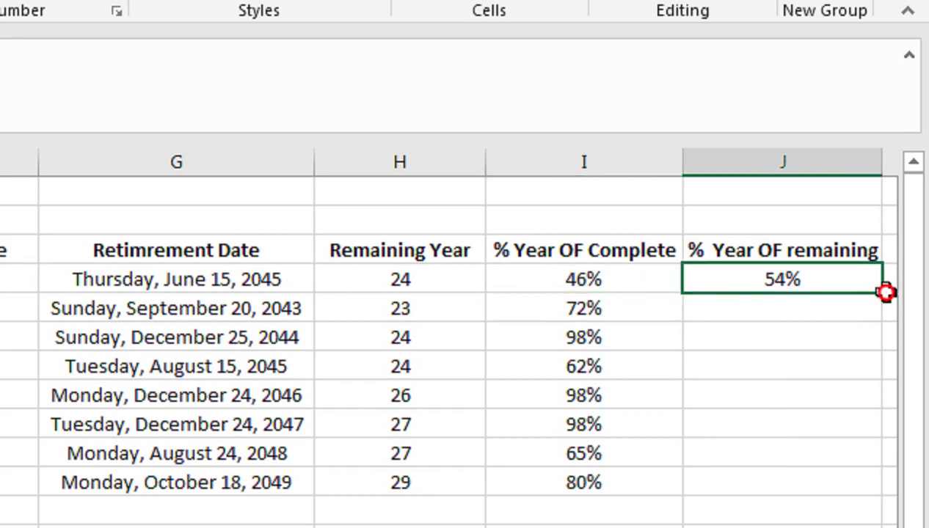
{"action": "double_click", "coordinate": [883, 292]}
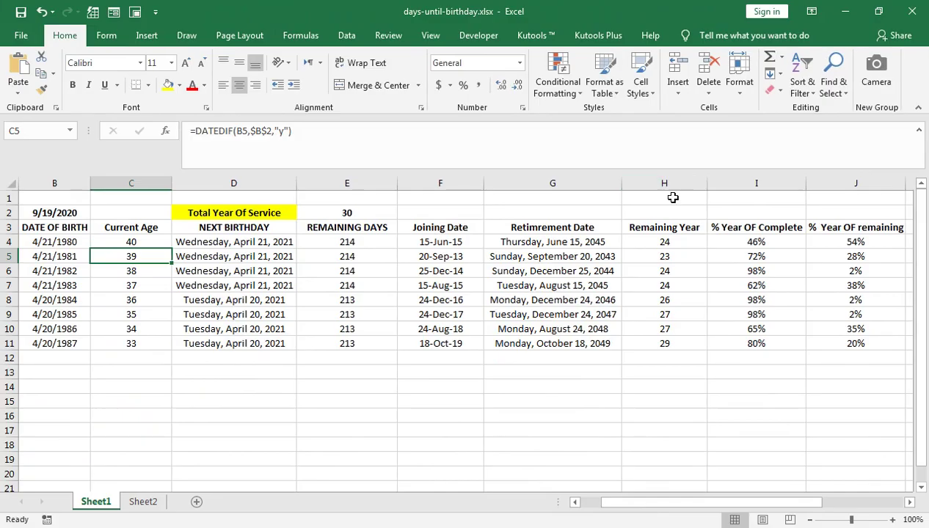
Insert a narrow column H headed 'Retirement Age' before Remaining Year.
{"action": "right_click", "coordinate": [666, 184]}
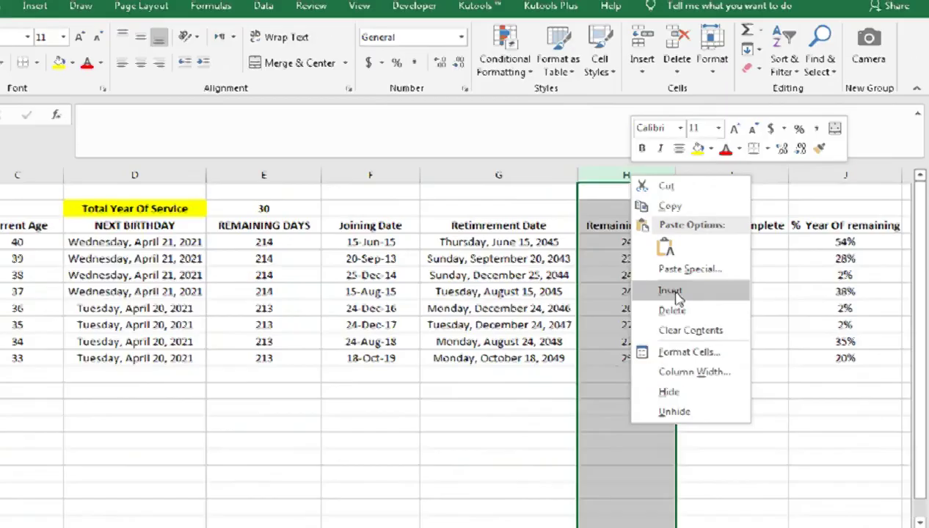
{"action": "left_click", "coordinate": [484, 331]}
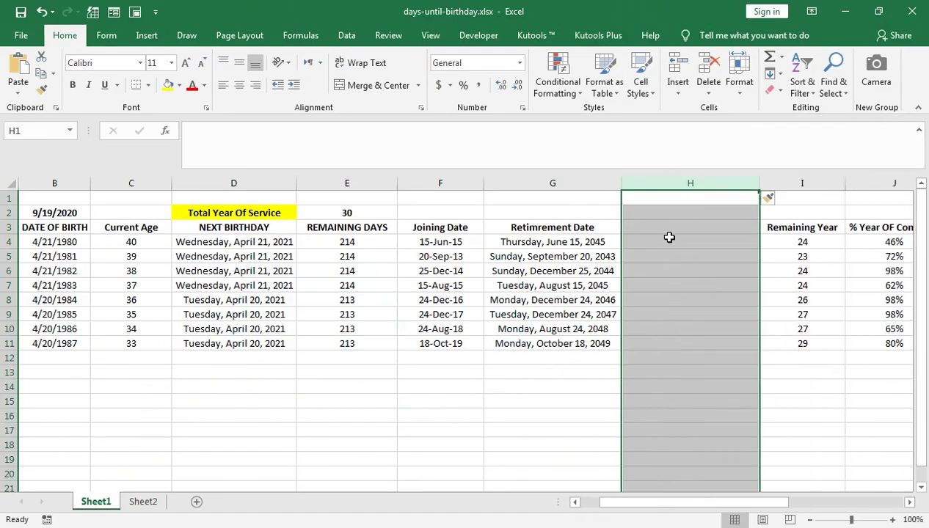
{"action": "type", "text": "Retirement Age"}
{"action": "key", "text": "Return"}
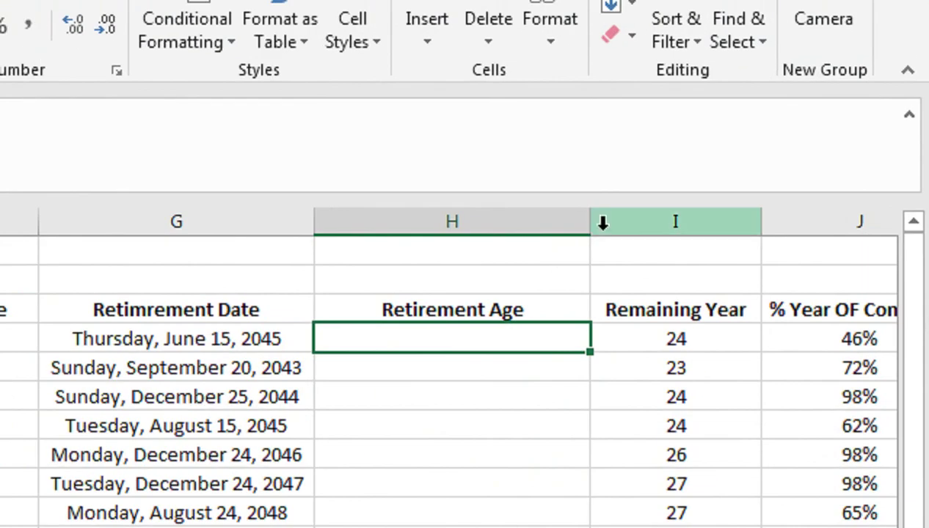
{"action": "left_click_drag", "start_coordinate": [759, 185], "coordinate": [715, 184]}
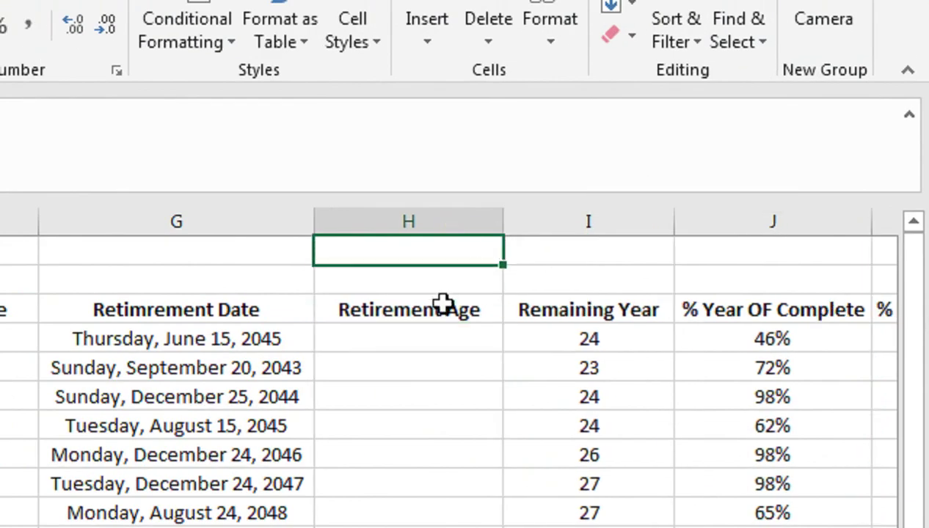
Enter =DATEDIF(B4,G4,"Y") in H4 for the first employee's retirement age of 65.
{"action": "left_click", "coordinate": [437, 343]}
{"action": "type", "text": "="}
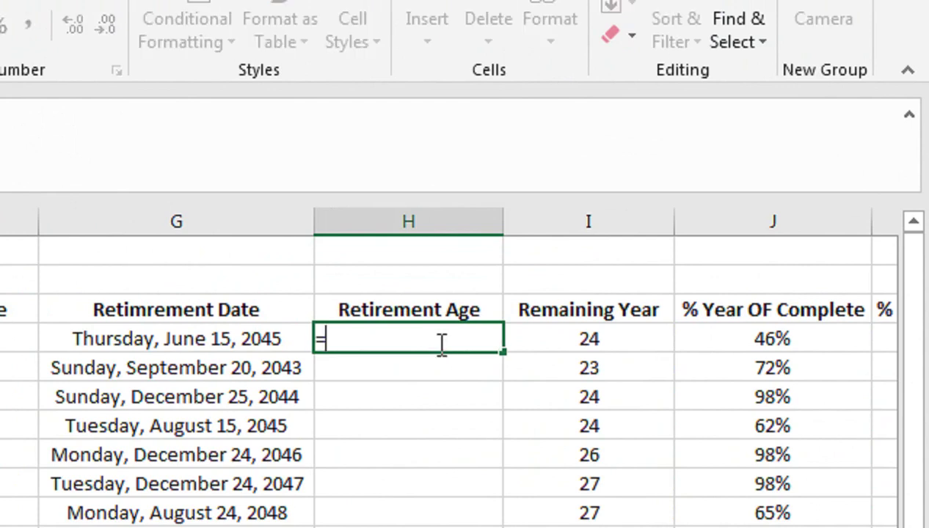
{"action": "type", "text": "datet"}
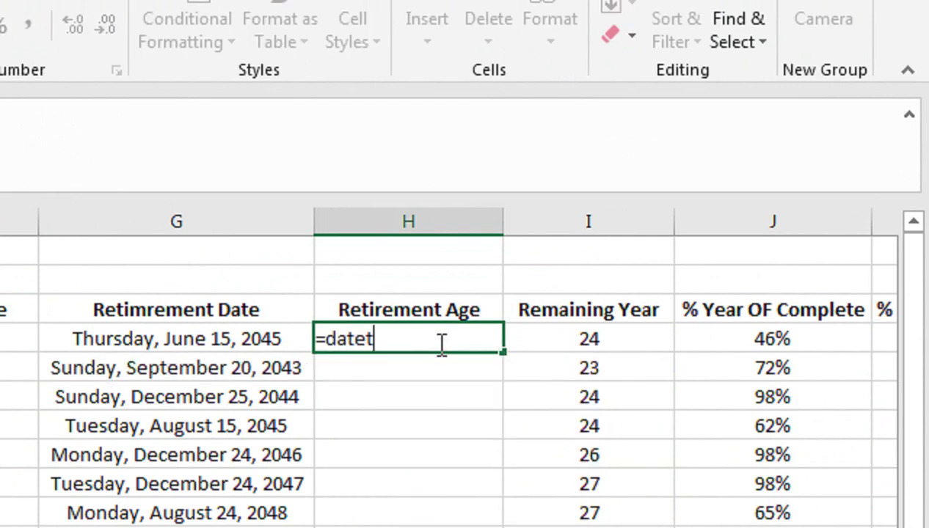
{"action": "key", "text": "BackSpace"}
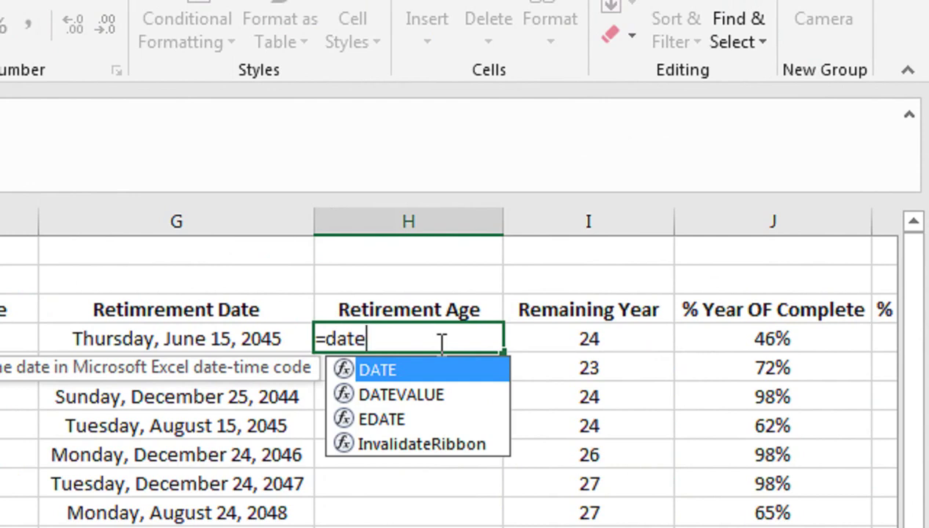
{"action": "type", "text": "dif"}
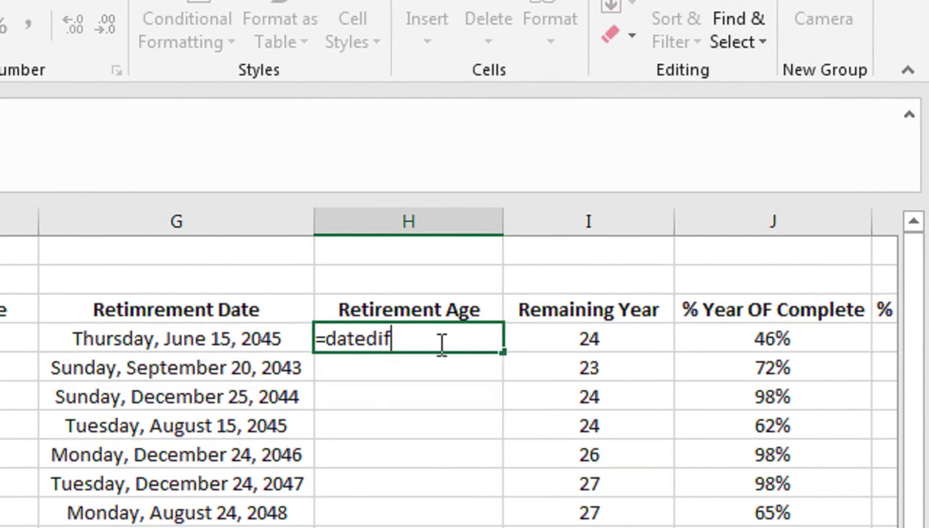
{"action": "type", "text": "("}
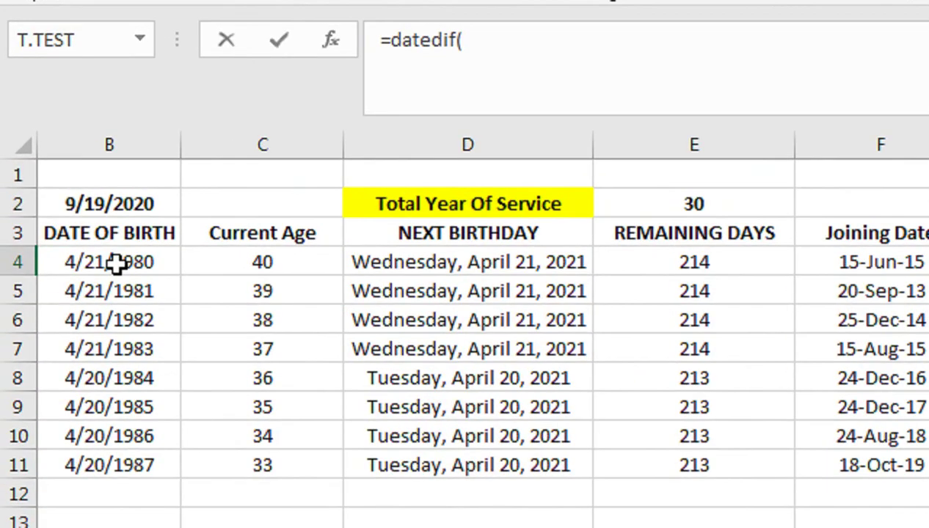
{"action": "left_click", "coordinate": [116, 265]}
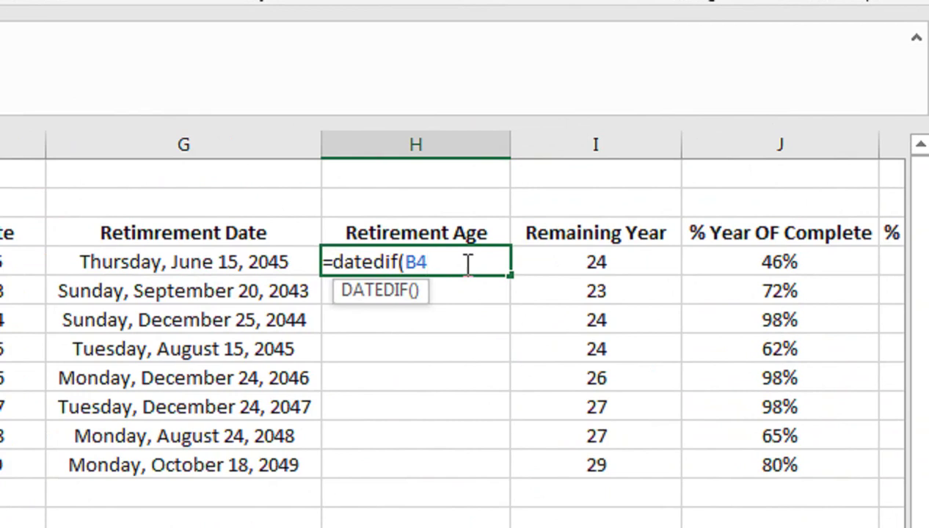
{"action": "type", "text": ","}
{"action": "left_click", "coordinate": [272, 261]}
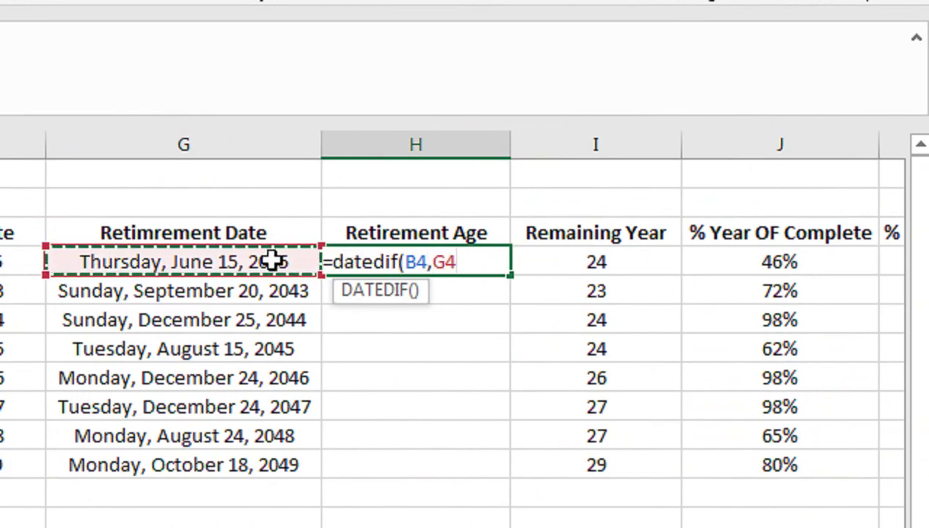
{"action": "type", "text": ","}
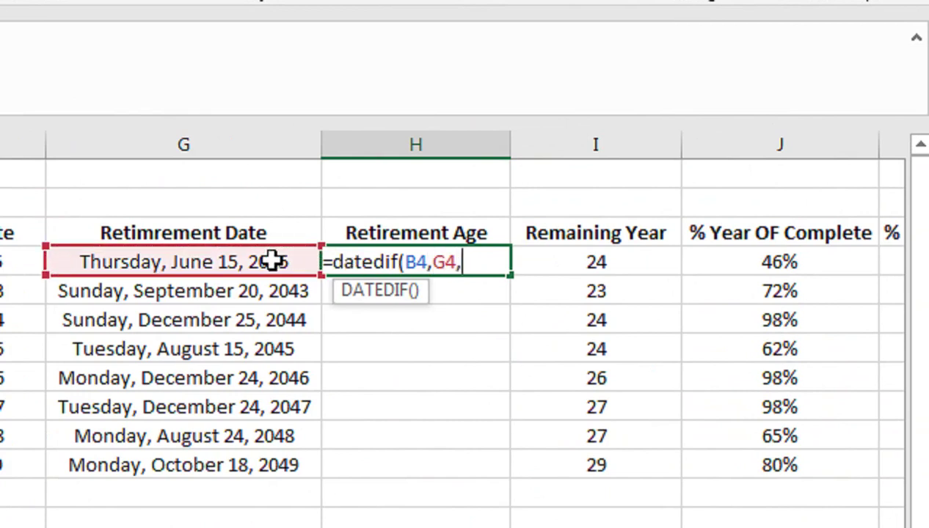
{"action": "type", "text": "\"Y\")"}
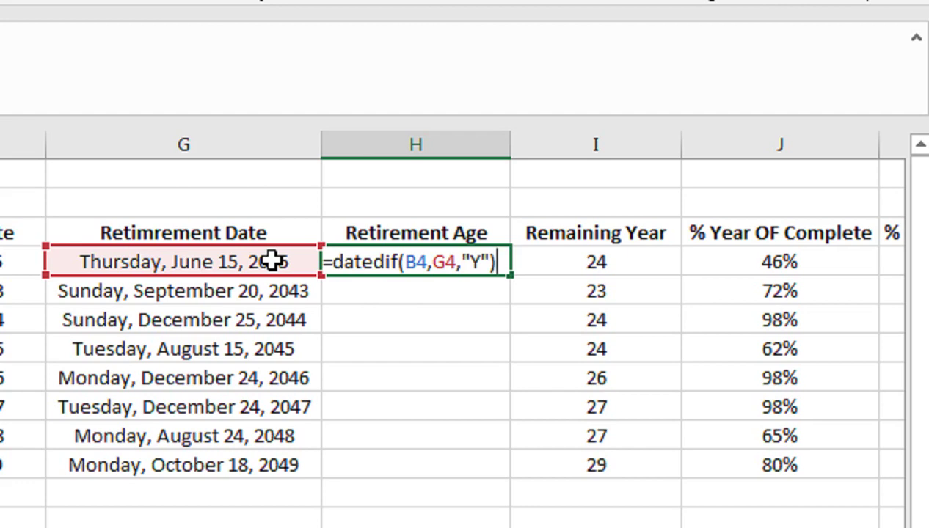
{"action": "key", "text": "Return"}
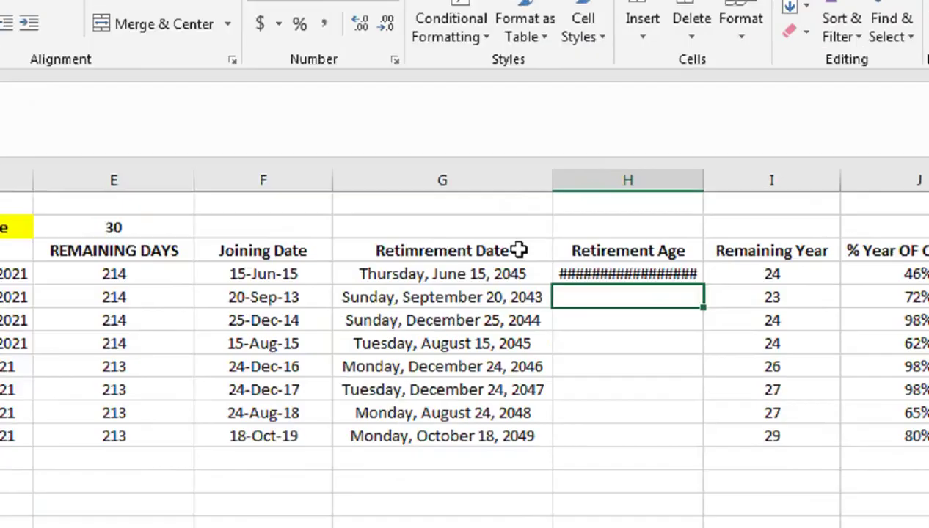
{"action": "mouse_move", "coordinate": [597, 286]}
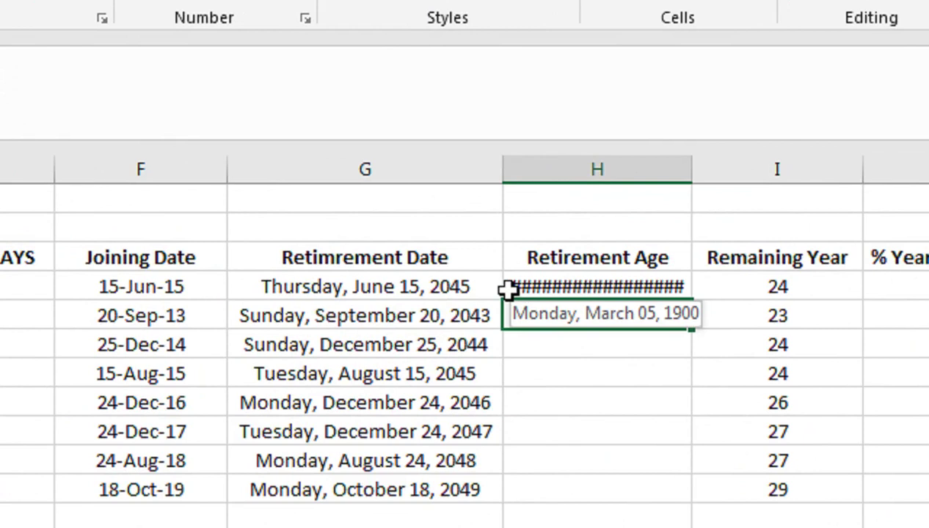
{"action": "left_click", "coordinate": [608, 286]}
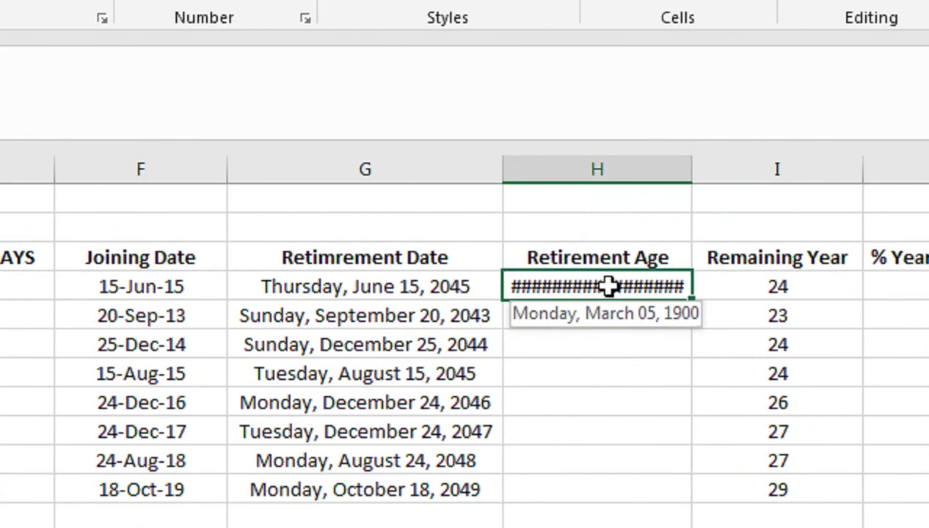
{"action": "left_click", "coordinate": [522, 64]}
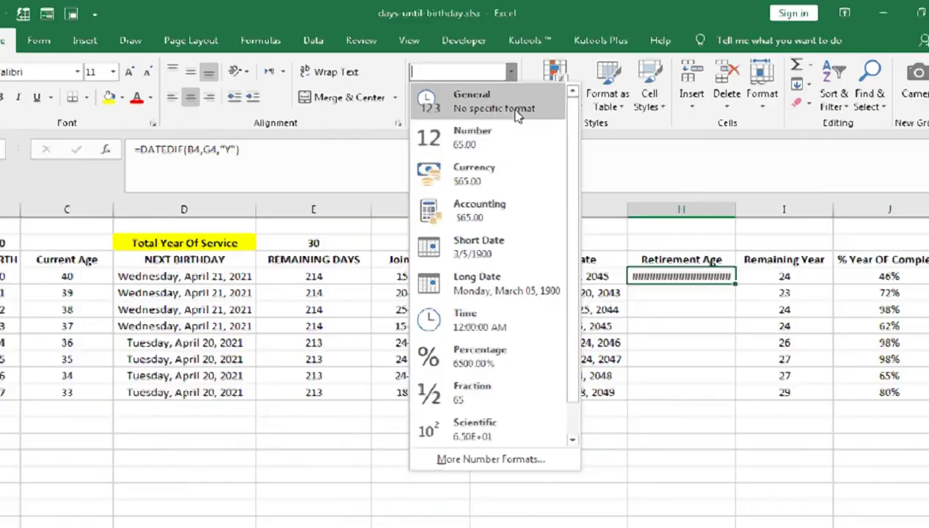
Format H4 as General and fill retirement ages down to H11 (65, then 62).
{"action": "left_click", "coordinate": [465, 192]}
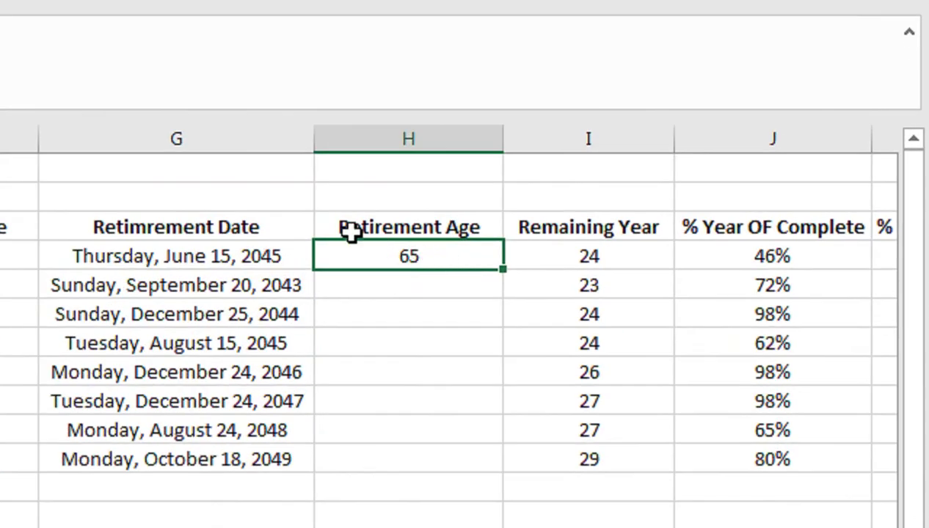
{"action": "double_click", "coordinate": [502, 272]}
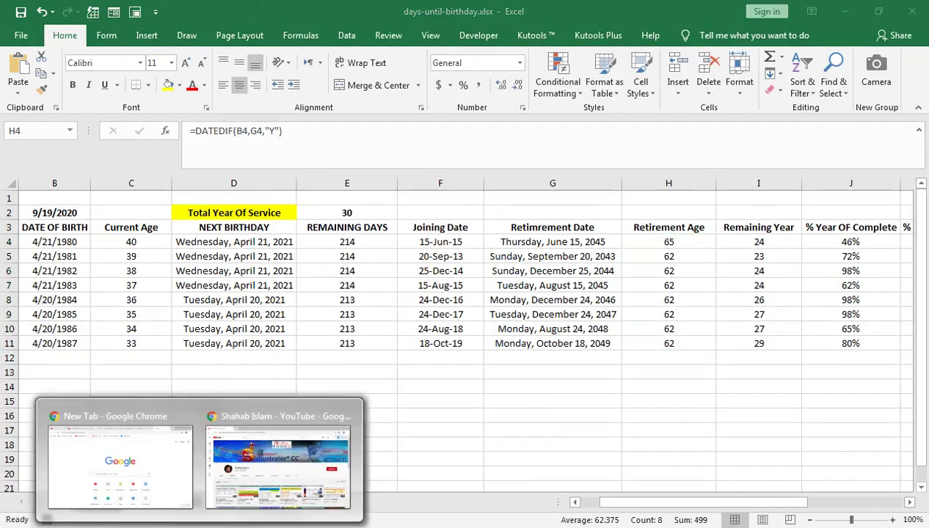
Switch from Excel to the browser window showing the YouTube channel's Videos page.
{"action": "left_click", "coordinate": [315, 440]}
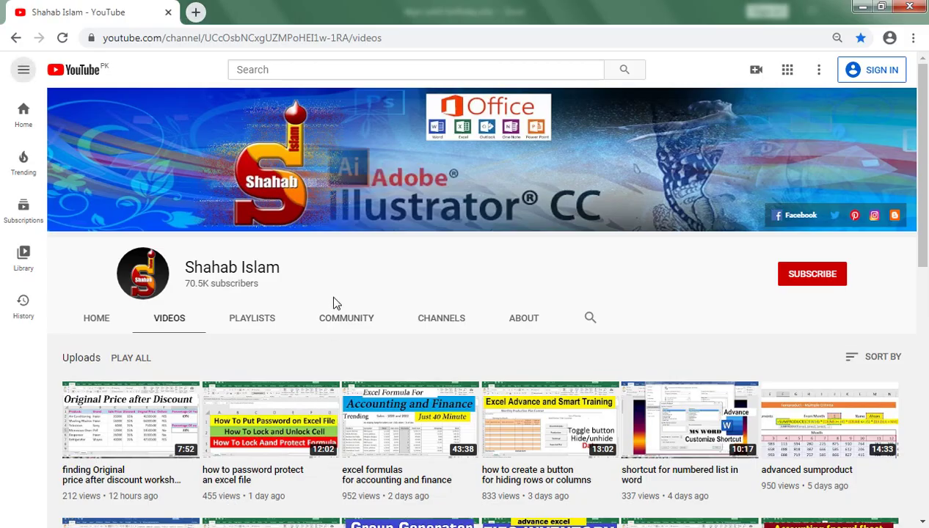